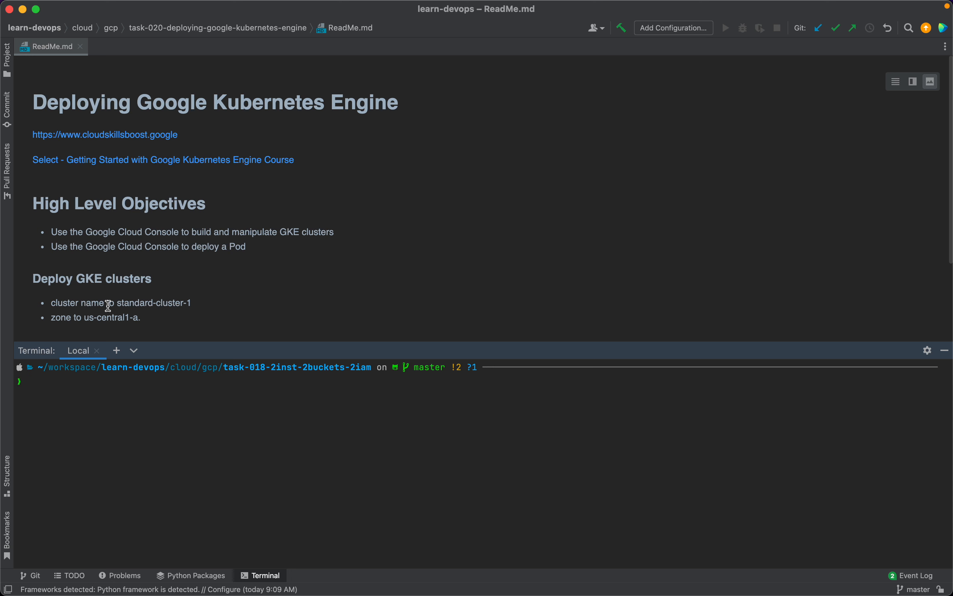
# - Copy the cluster name standard-cluster-1 from the ReadMe and switch to the Google Cloud console in Chrome
pyautogui.moveTo(117, 302); pyautogui.dragTo(197, 303)
pyautogui.press('super+c')
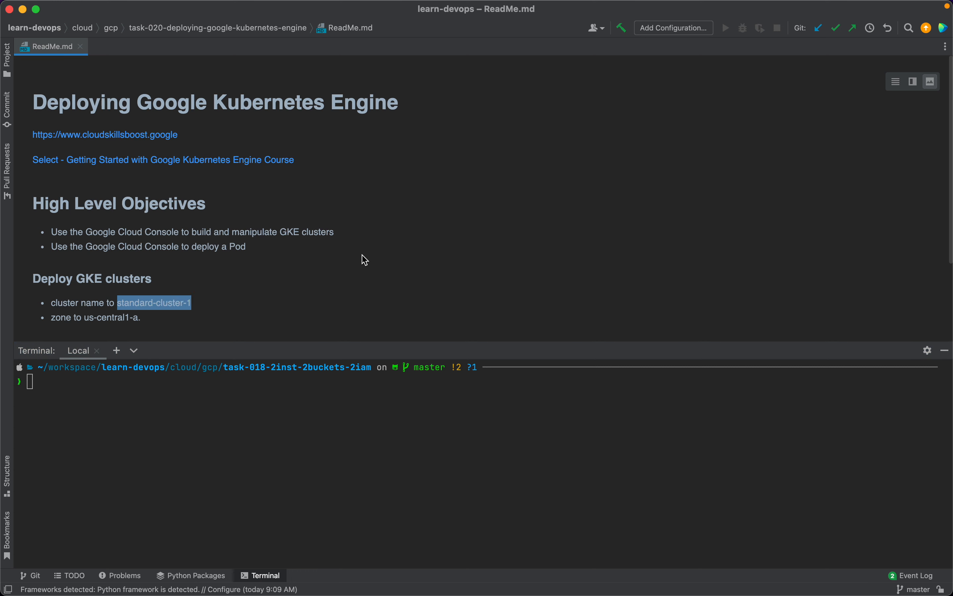
pyautogui.press('super+Tab')
pyautogui.press('super+Tab')
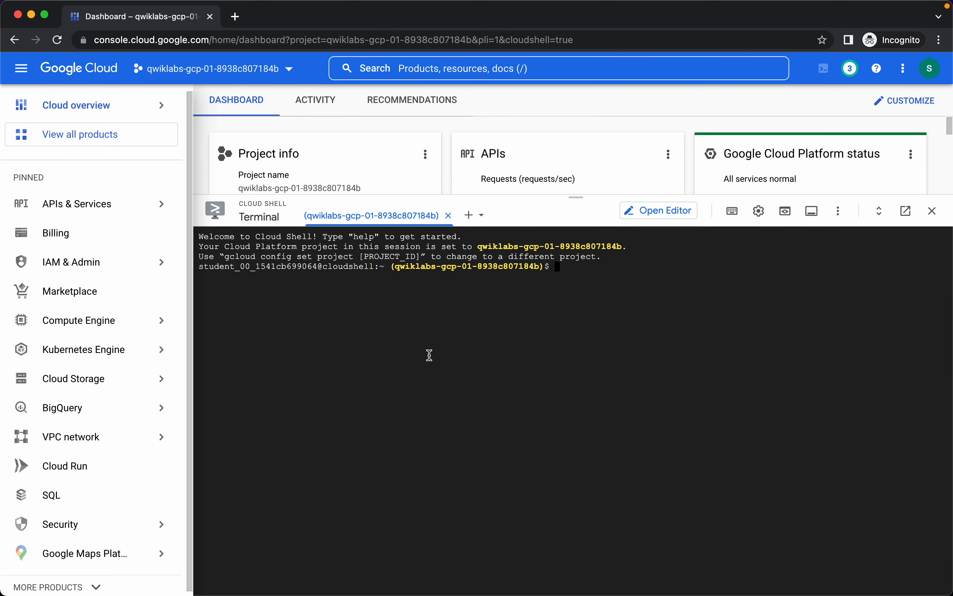
# - Open the Kubernetes Engine Clusters page in a new browser tab and bring that tab to the front
pyautogui.moveTo(133, 349)
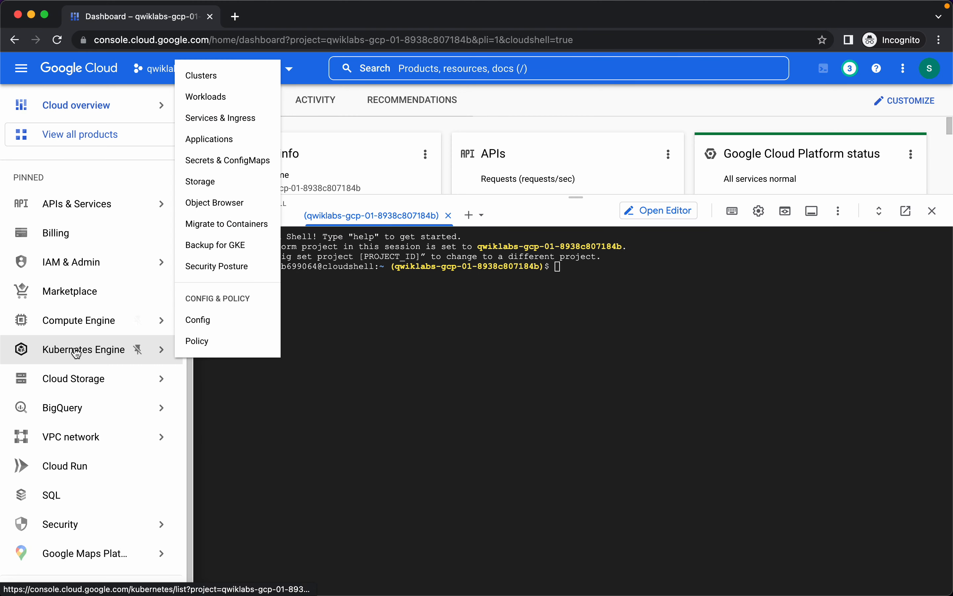
pyautogui.rightClick(202, 77)
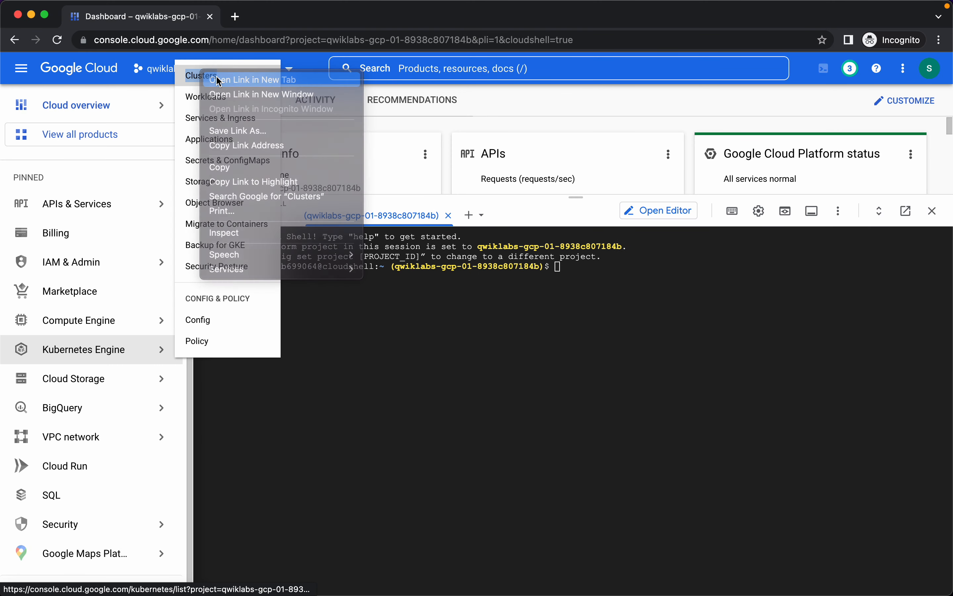
pyautogui.click(221, 81)
pyautogui.click(276, 19)
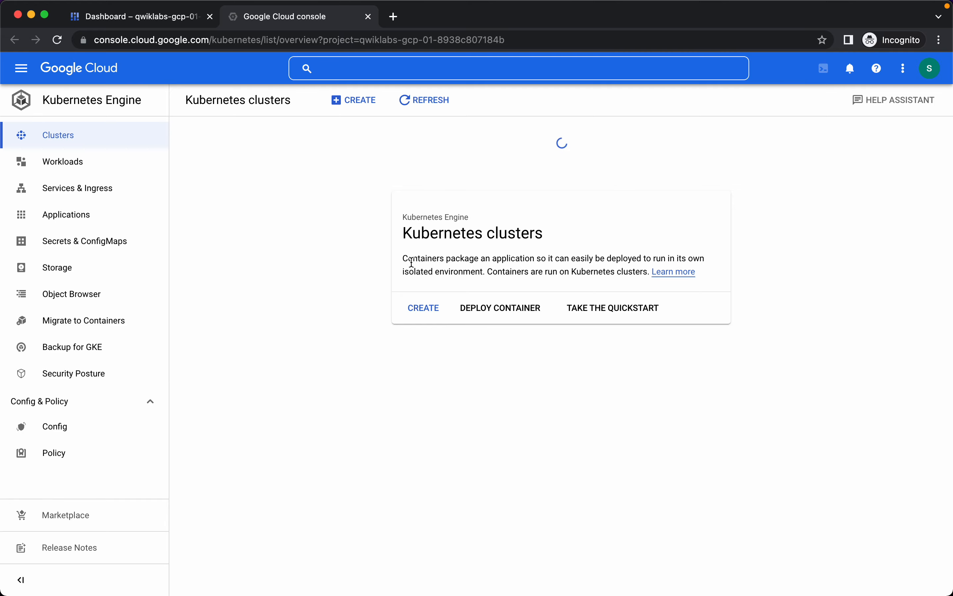
# - Start configuring a new Standard-mode Kubernetes cluster and name it standard-cluster-1
pyautogui.click(420, 292)
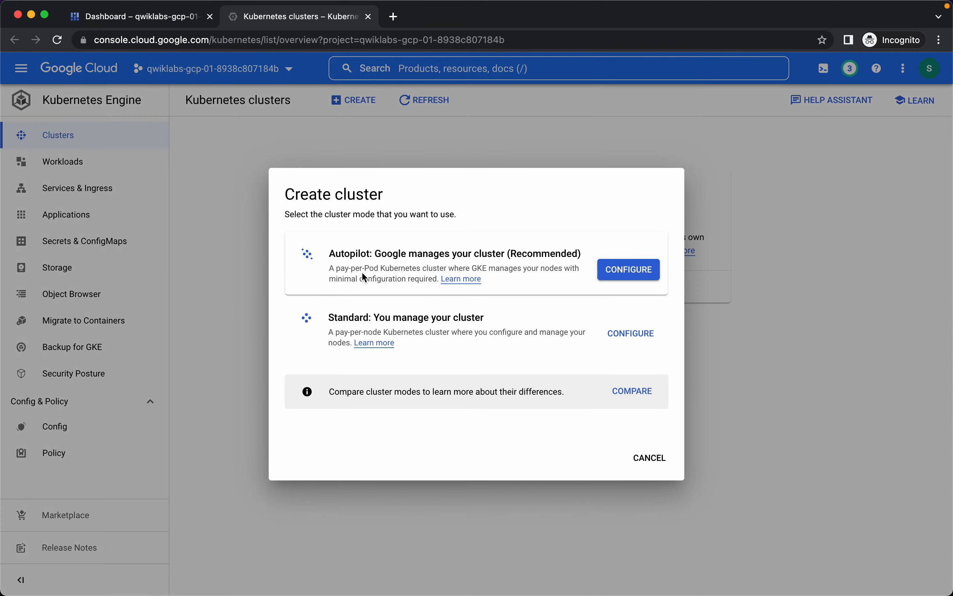
pyautogui.click(631, 334)
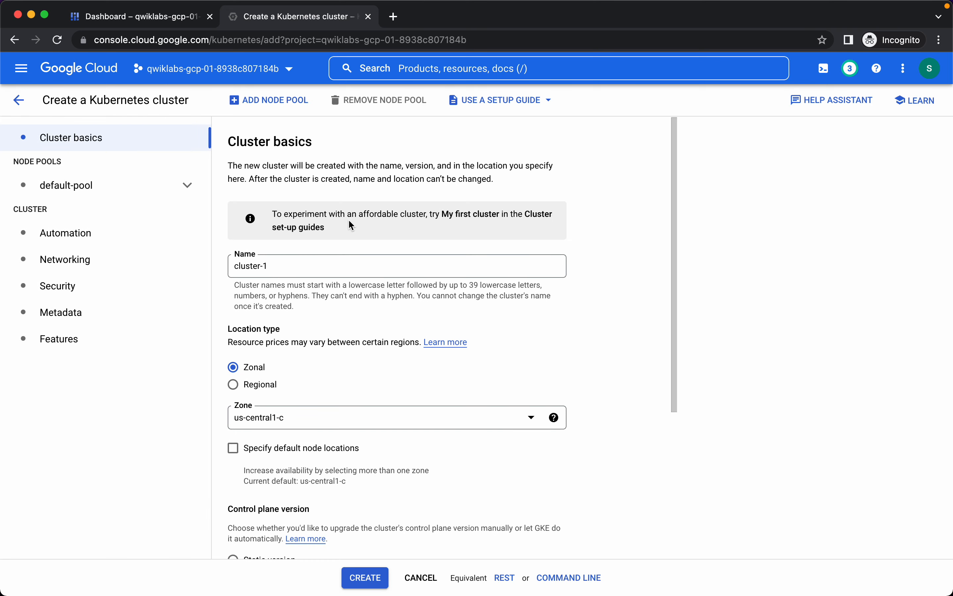
pyautogui.tripleClick(240, 268)
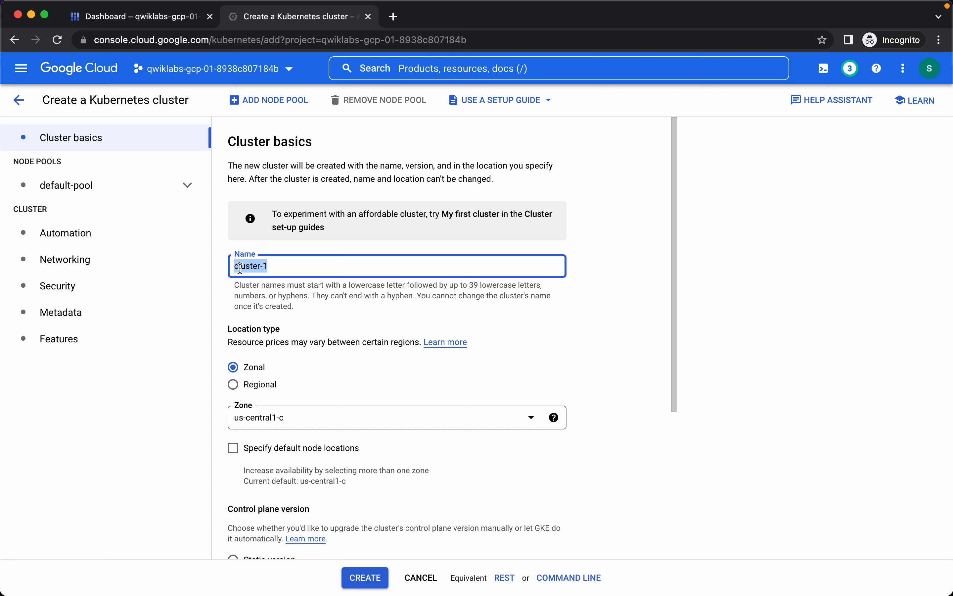
pyautogui.press('super+v')
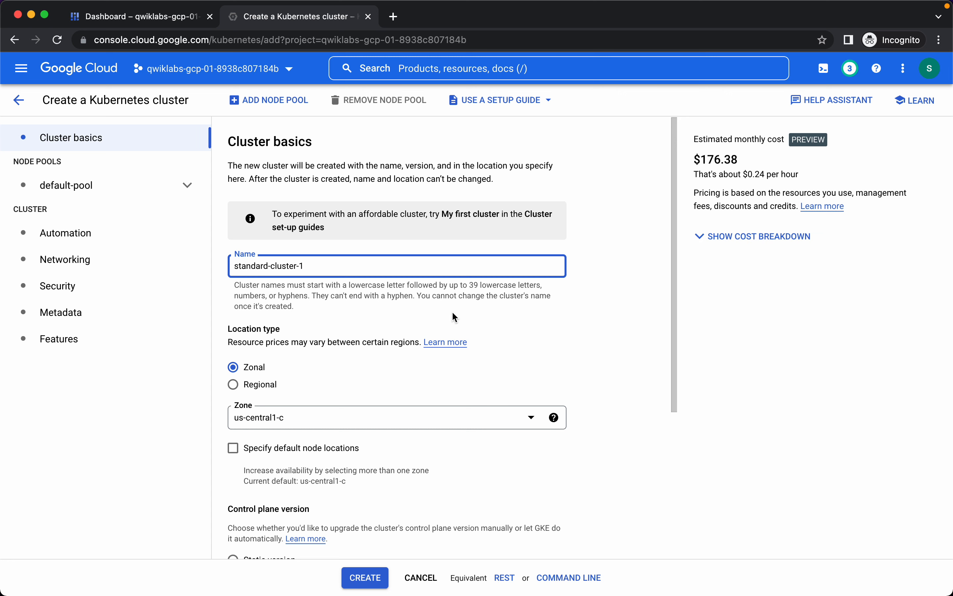
# - Set the cluster's zone to us-central1-a as specified in the ReadMe, and create the cluster
pyautogui.scroll(-5, 452, 317)
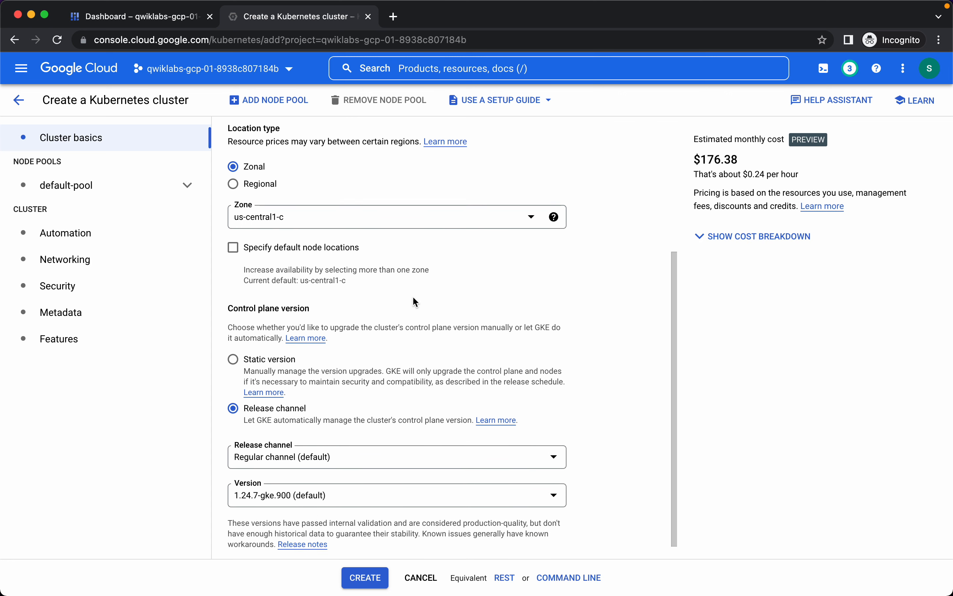
pyautogui.scroll(-1, 414, 301)
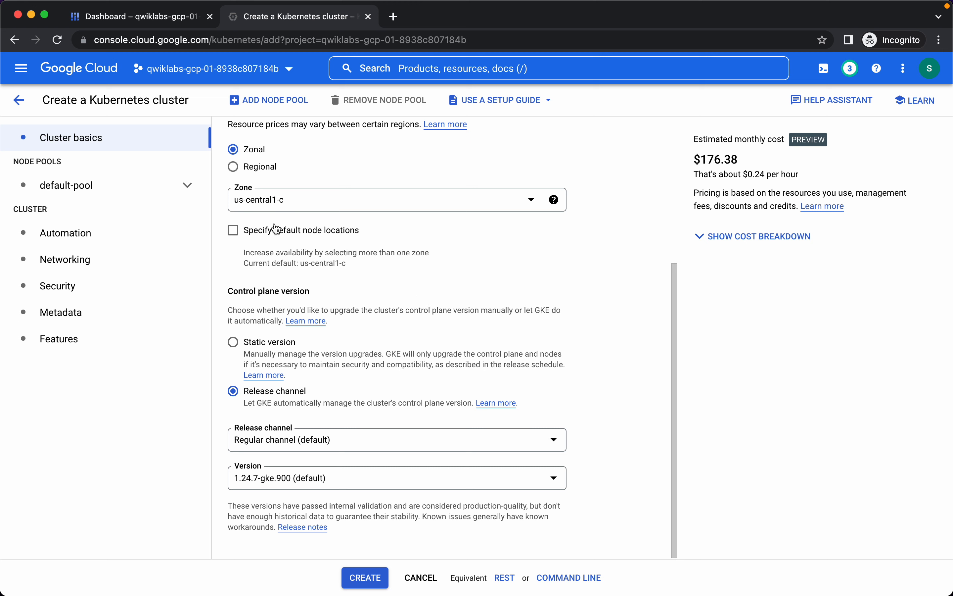
pyautogui.press('super+Tab')
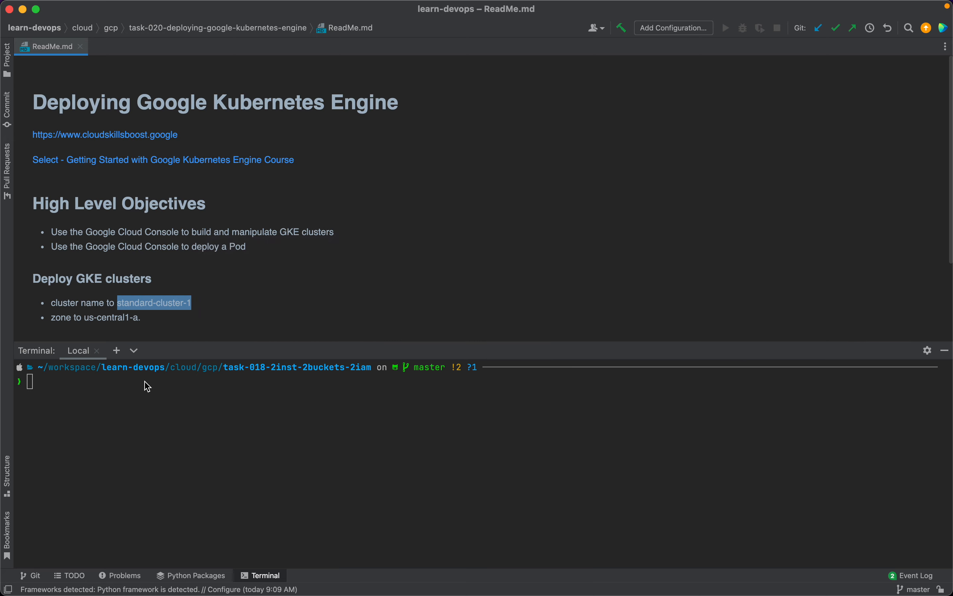
pyautogui.press('super+Tab')
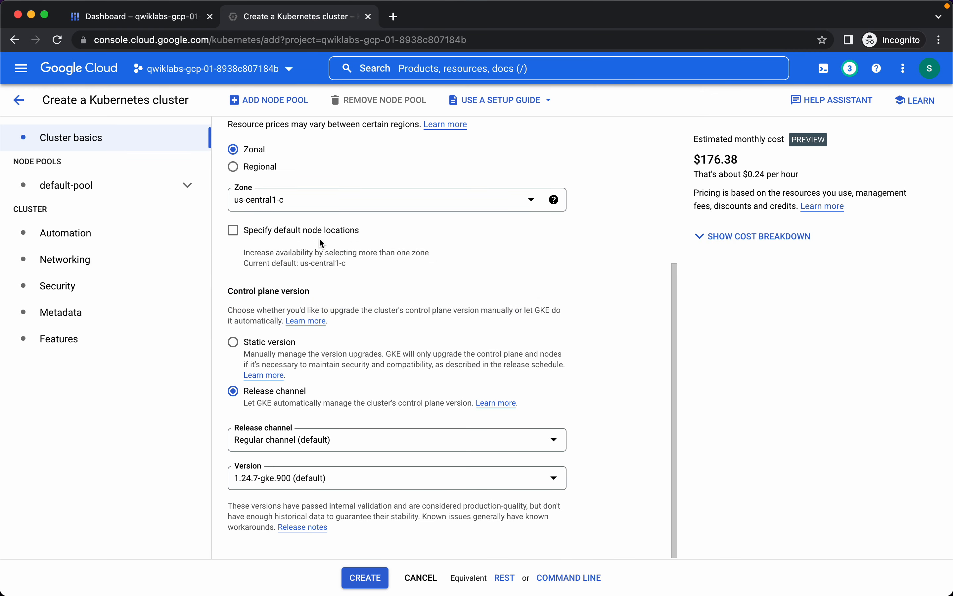
pyautogui.click(294, 204)
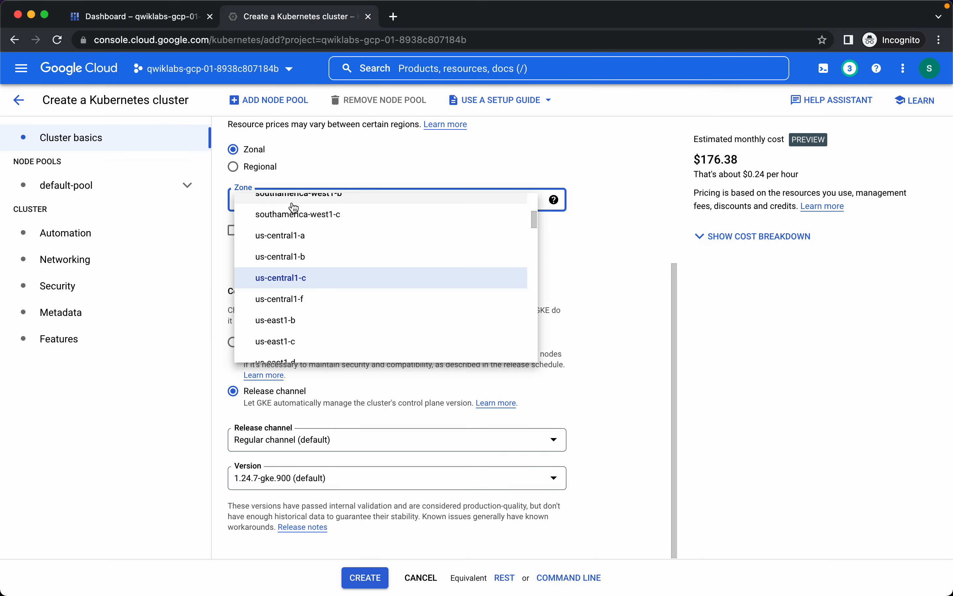
pyautogui.click(321, 238)
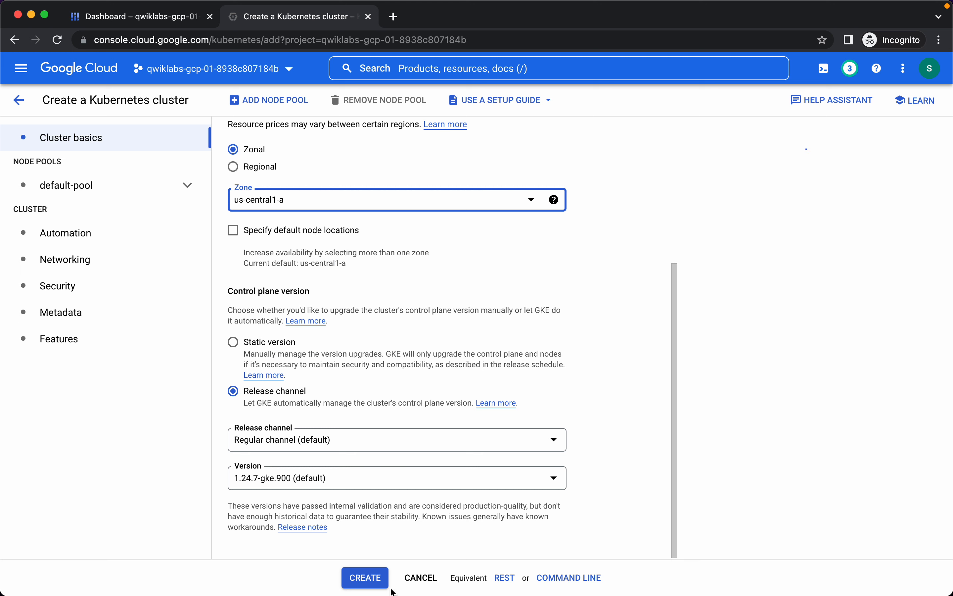
pyautogui.click(365, 581)
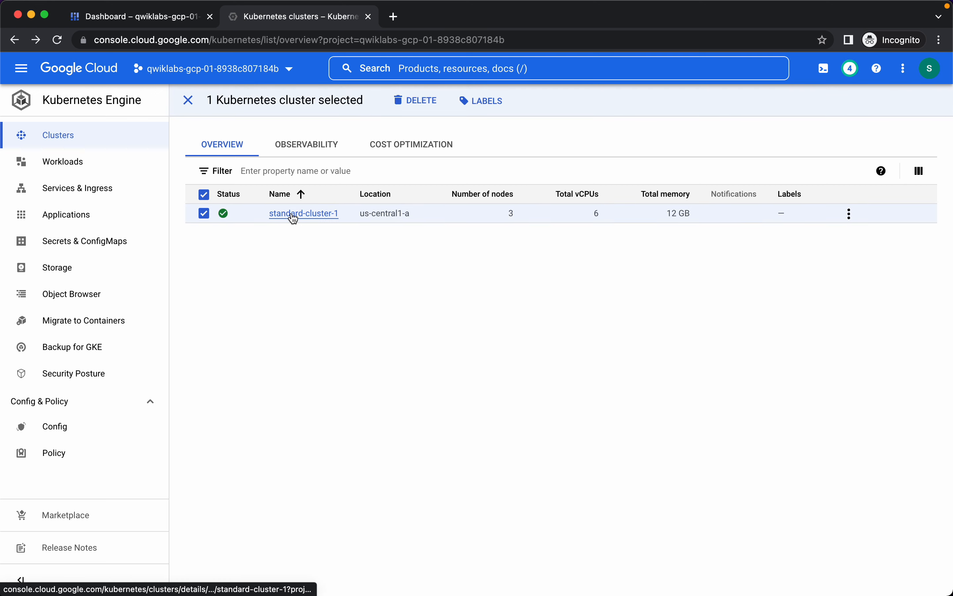
# - Open standard-cluster-1 and examine its basics, automation, networking, security, metadata and features settings
pyautogui.click(293, 215)
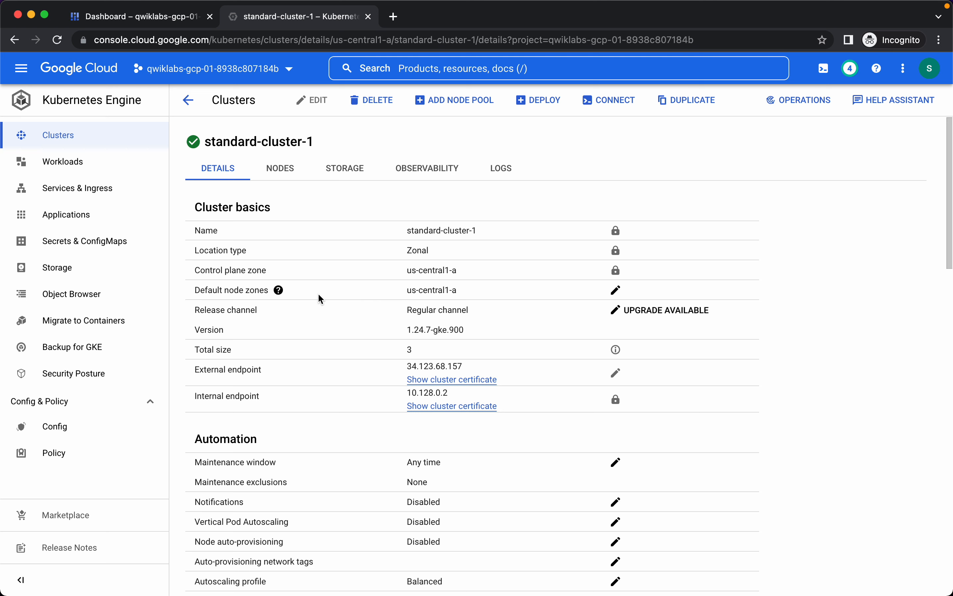
pyautogui.click(278, 290)
pyautogui.click(574, 296)
pyautogui.scroll(-1, 574, 296)
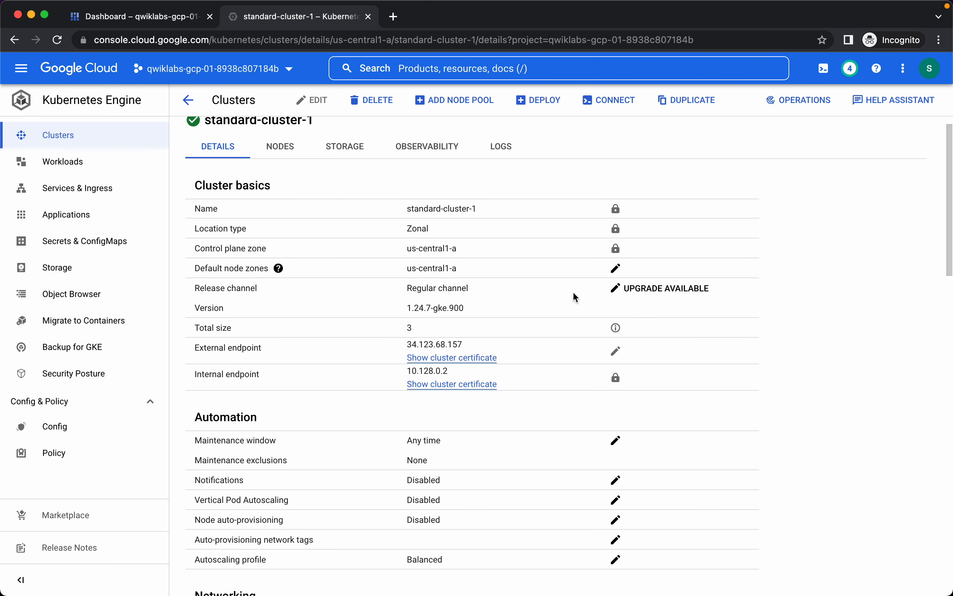
pyautogui.scroll(-10, 289, 323)
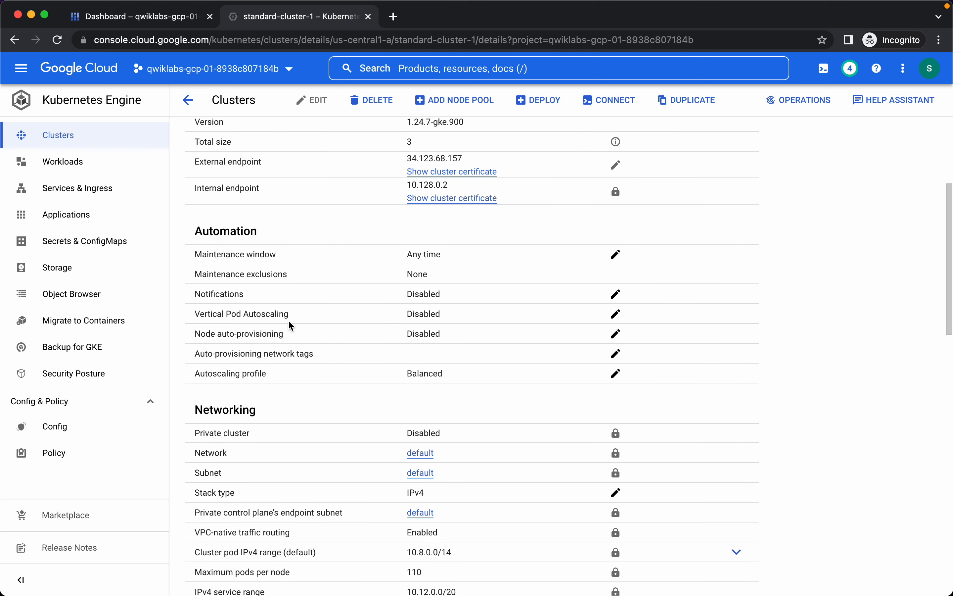
pyautogui.scroll(-15, 289, 325)
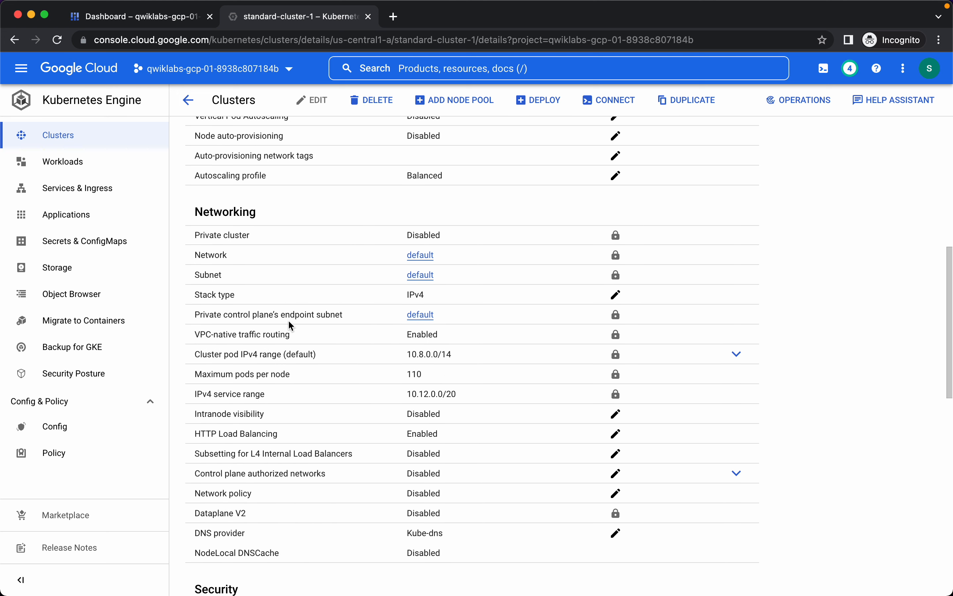
pyautogui.scroll(-4, 290, 323)
pyautogui.scroll(20, 290, 324)
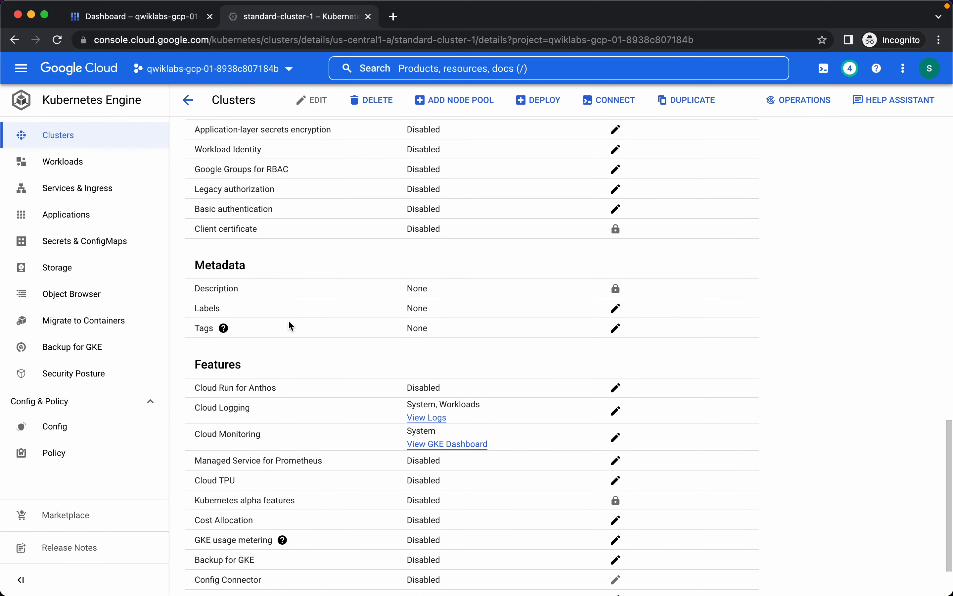
# - Review the nodes, storage, observability and logs of standard-cluster-1
pyautogui.click(288, 175)
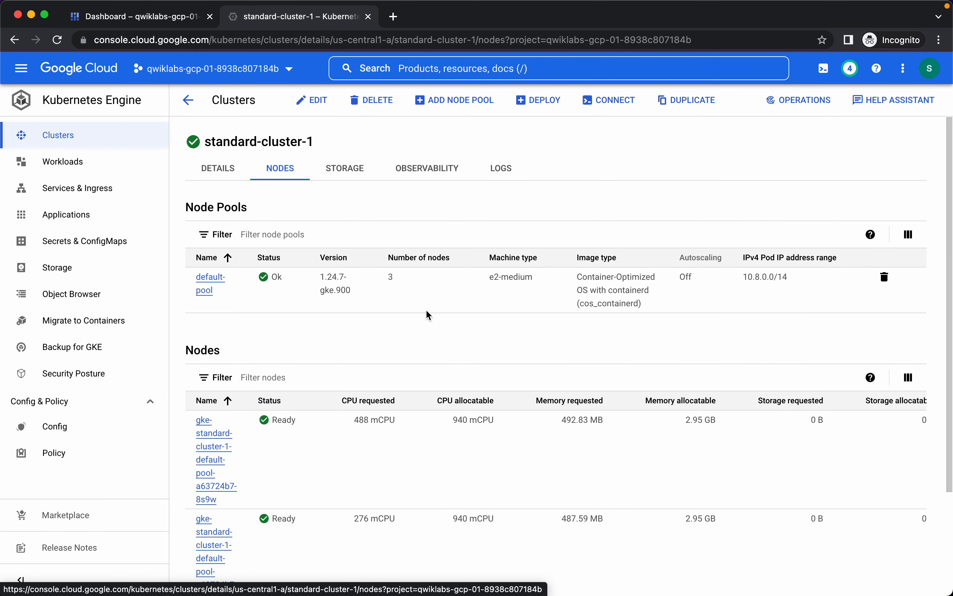
pyautogui.scroll(-3, 426, 309)
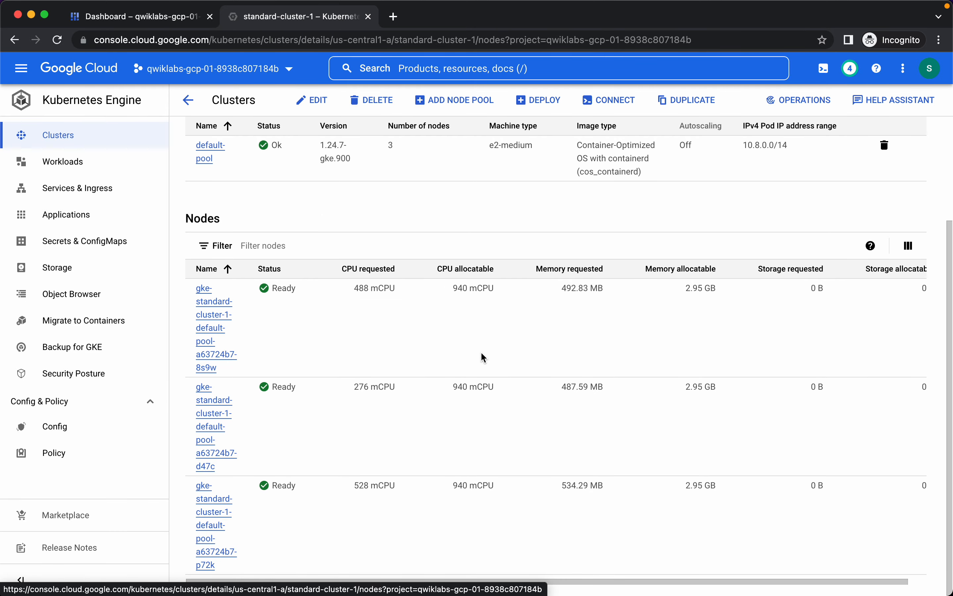
pyautogui.scroll(3, 484, 317)
pyautogui.click(342, 168)
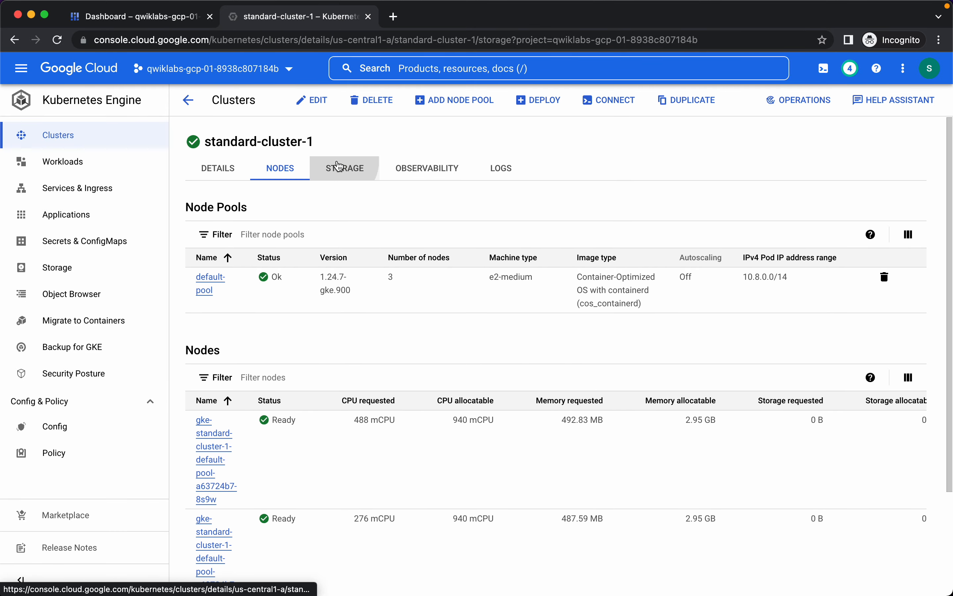
pyautogui.click(433, 172)
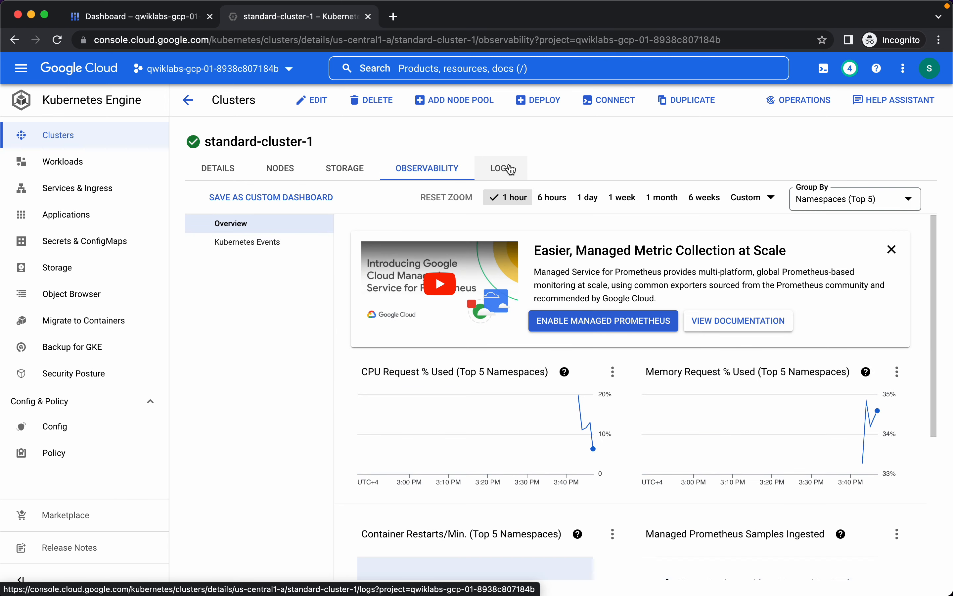
pyautogui.click(511, 170)
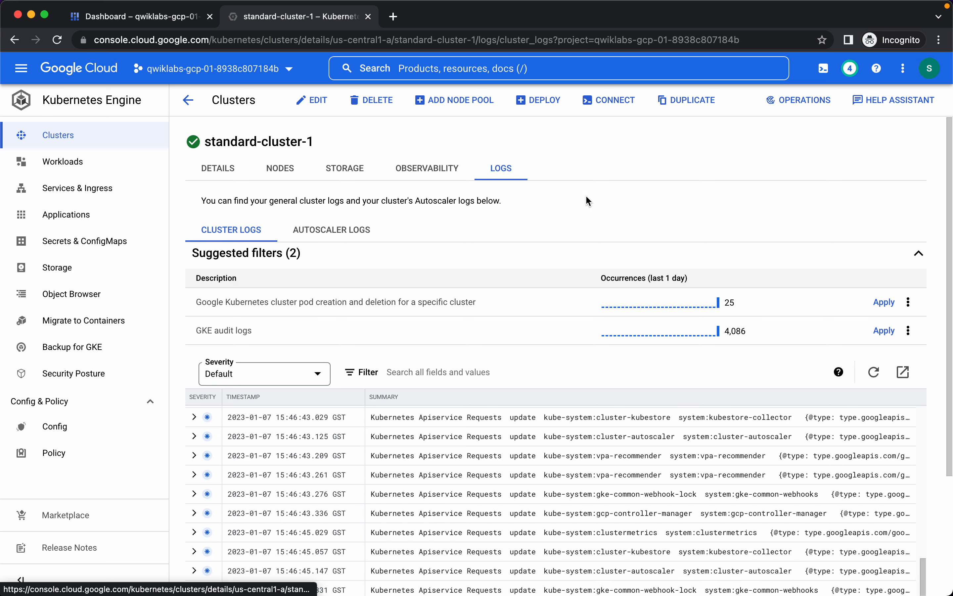
# - Edit the default-pool node pool of standard-cluster-1 to have 4 nodes and save the change
pyautogui.click(287, 177)
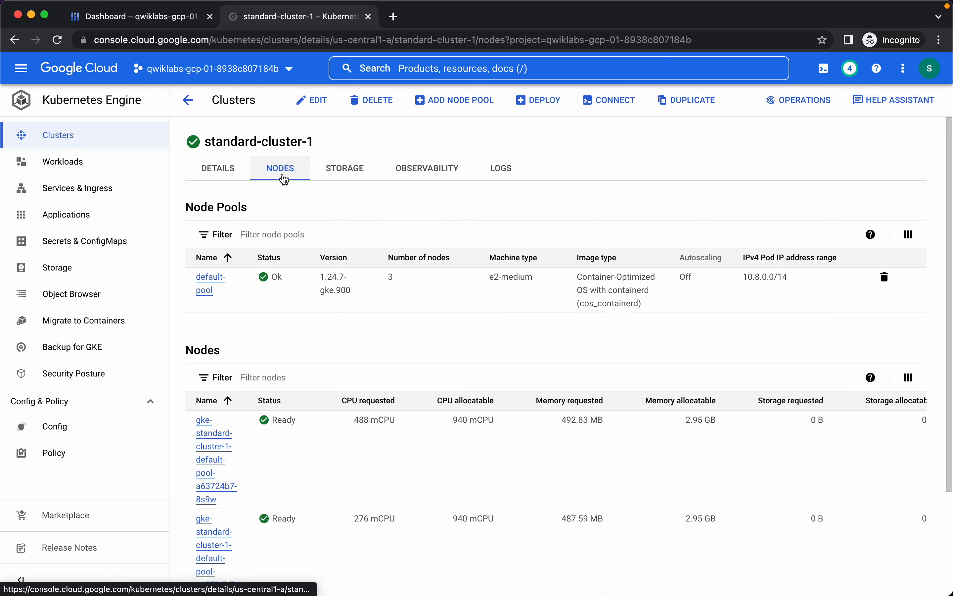
pyautogui.click(199, 276)
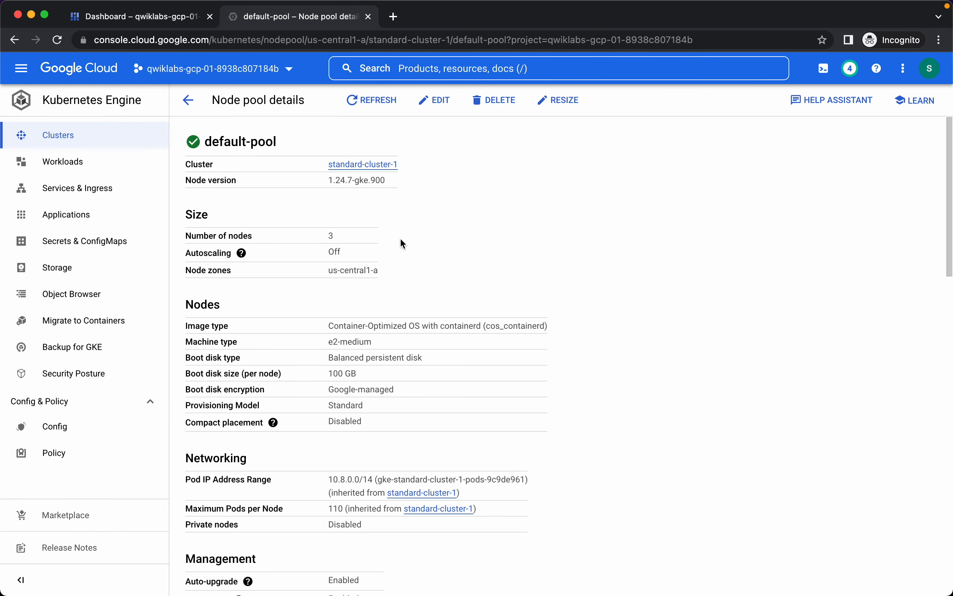
pyautogui.click(432, 100)
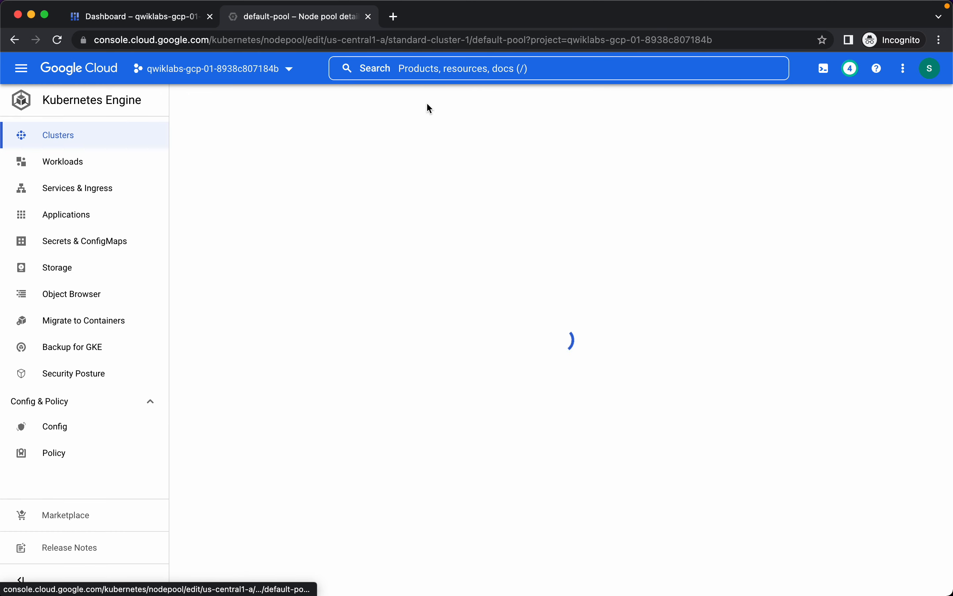
pyautogui.click(206, 278)
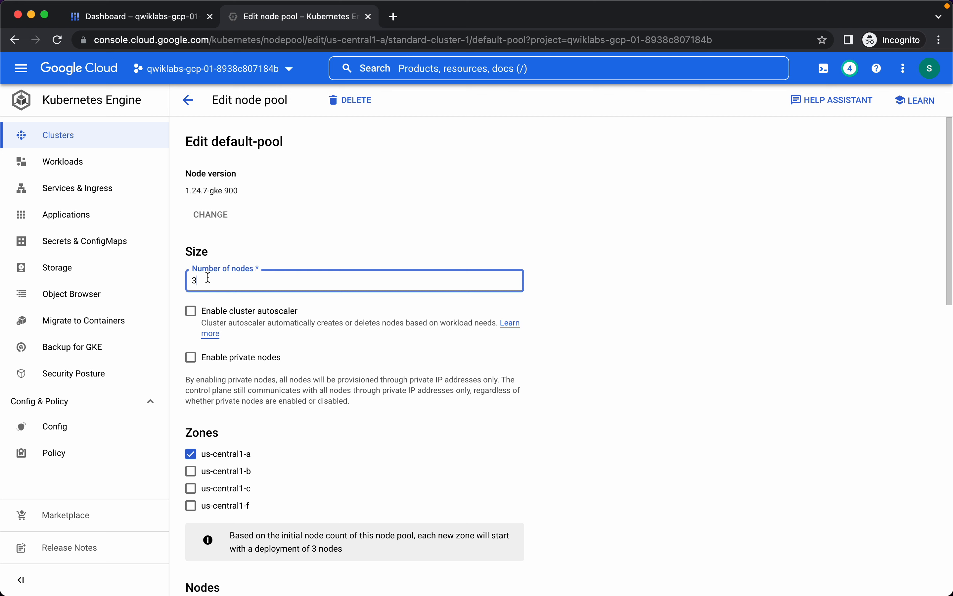
pyautogui.press('BackSpace')
pyautogui.write('4')
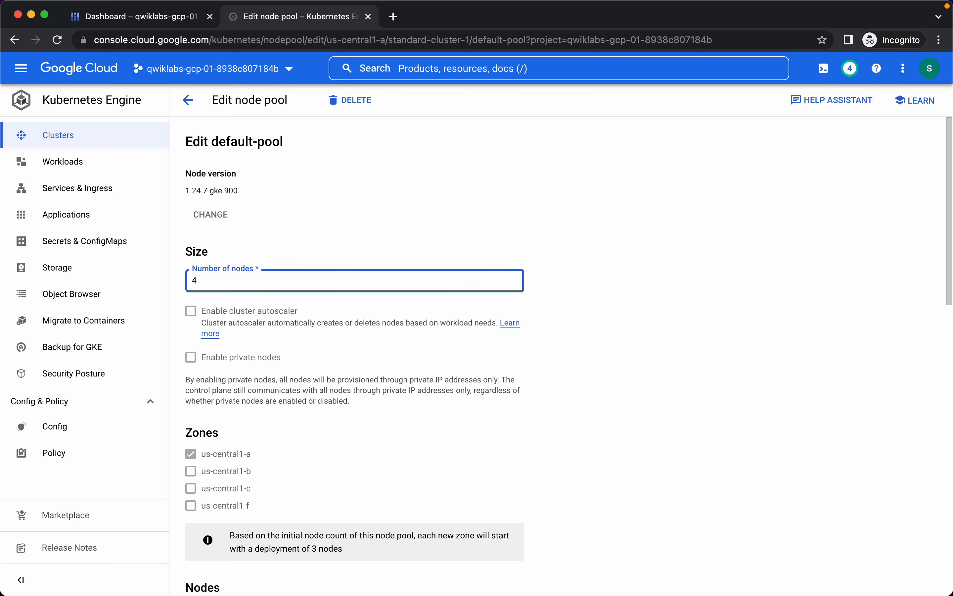
pyautogui.click(621, 353)
pyautogui.scroll(-15, 512, 433)
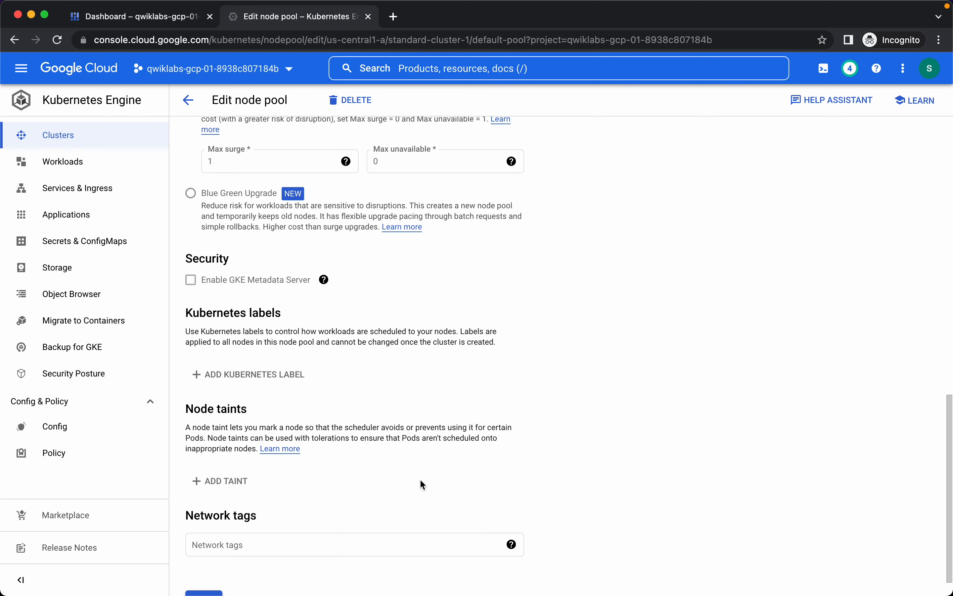
pyautogui.click(219, 574)
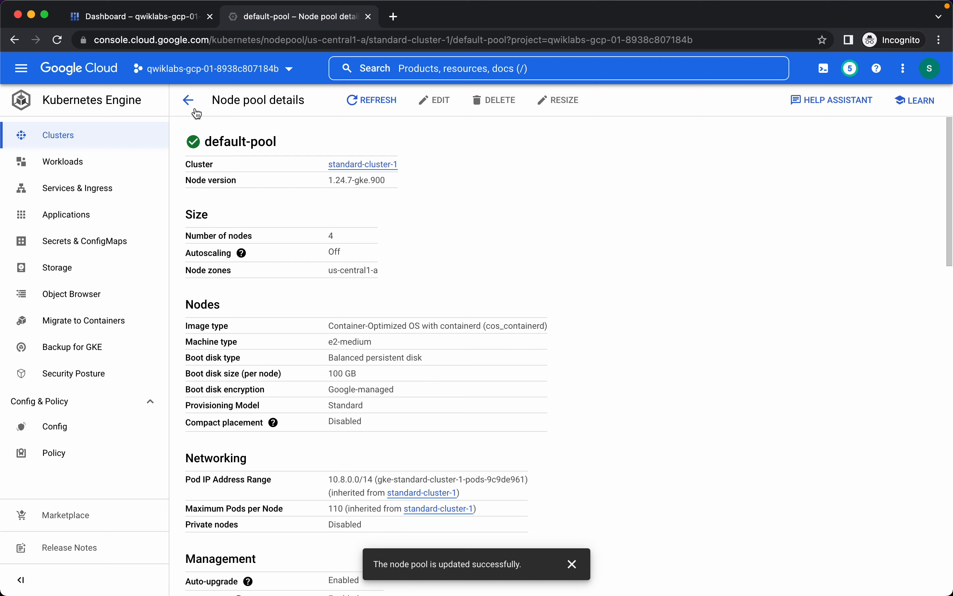
# - Return to the node view of standard-cluster-1, dismiss the notification and examine the list of nodes
pyautogui.click(188, 100)
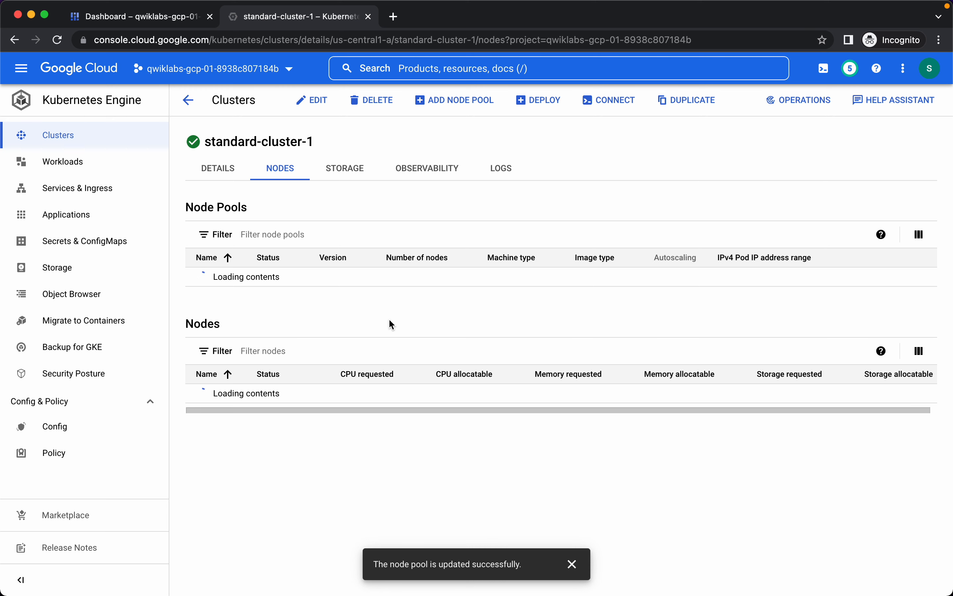
pyautogui.click(572, 564)
pyautogui.scroll(-6, 476, 403)
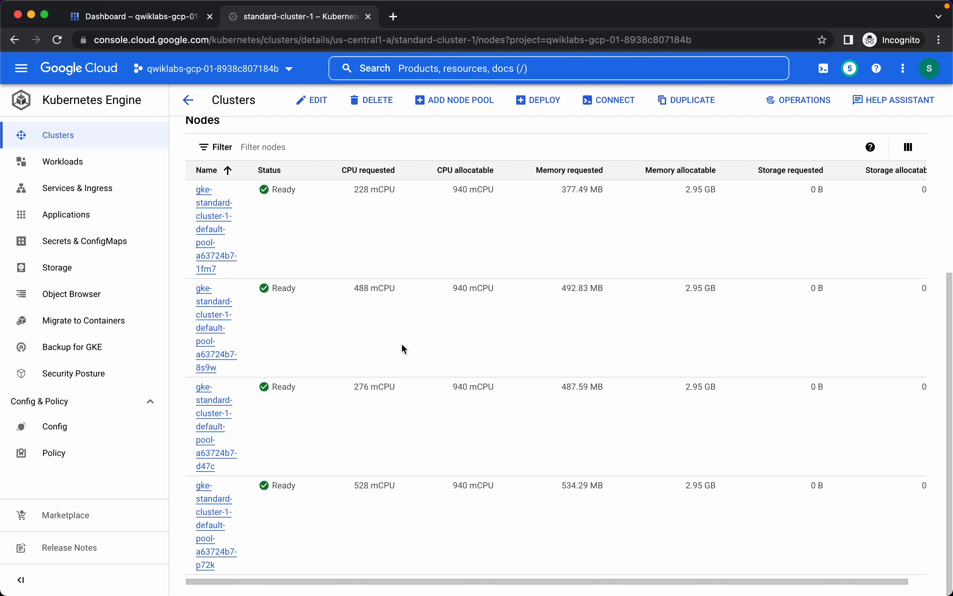
# - Deploy the existing nginx:latest container image as nginx-1 in the default namespace of standard-cluster-1, keeping the default configuration
pyautogui.scroll(6, 402, 344)
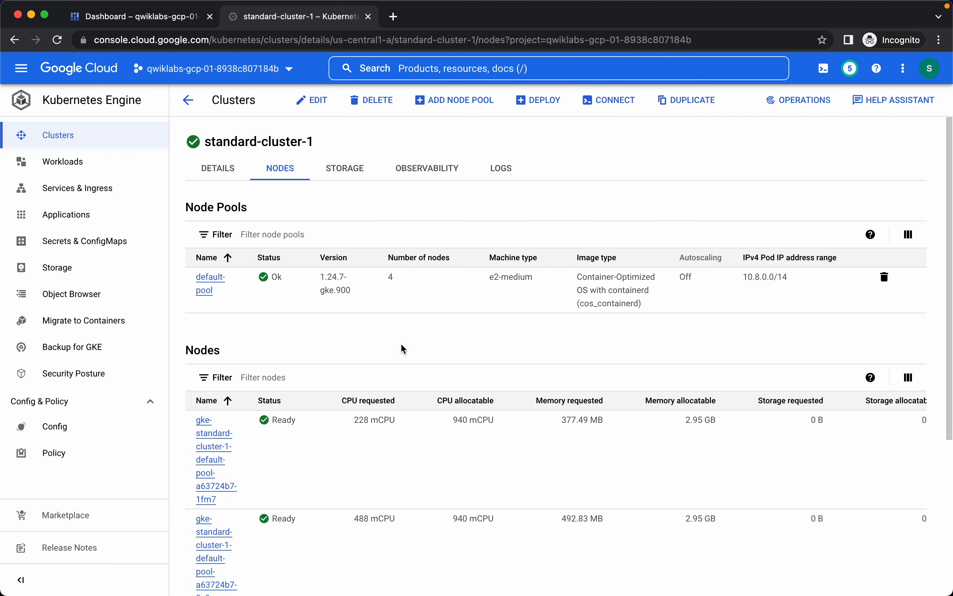
pyautogui.click(60, 165)
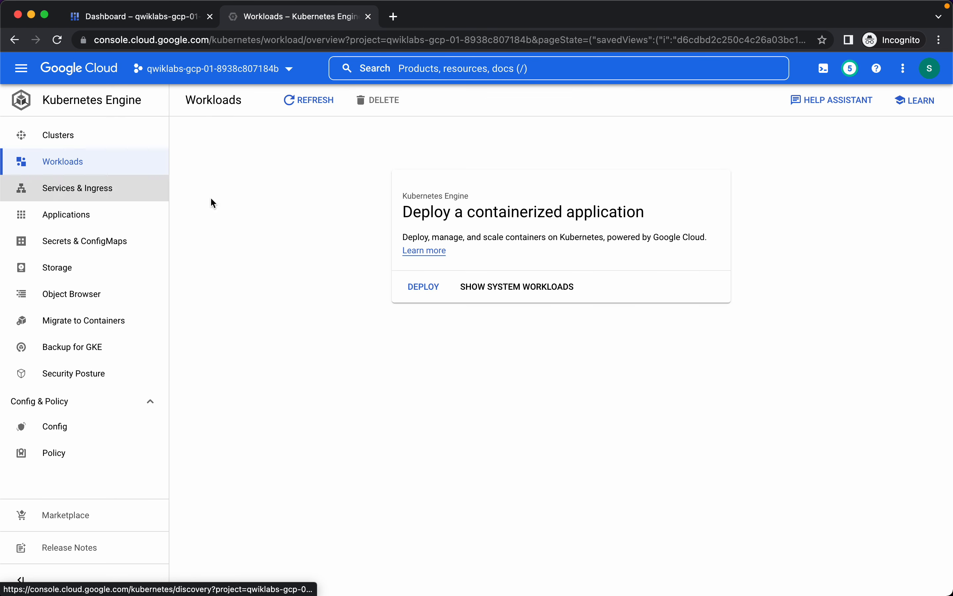
pyautogui.click(424, 287)
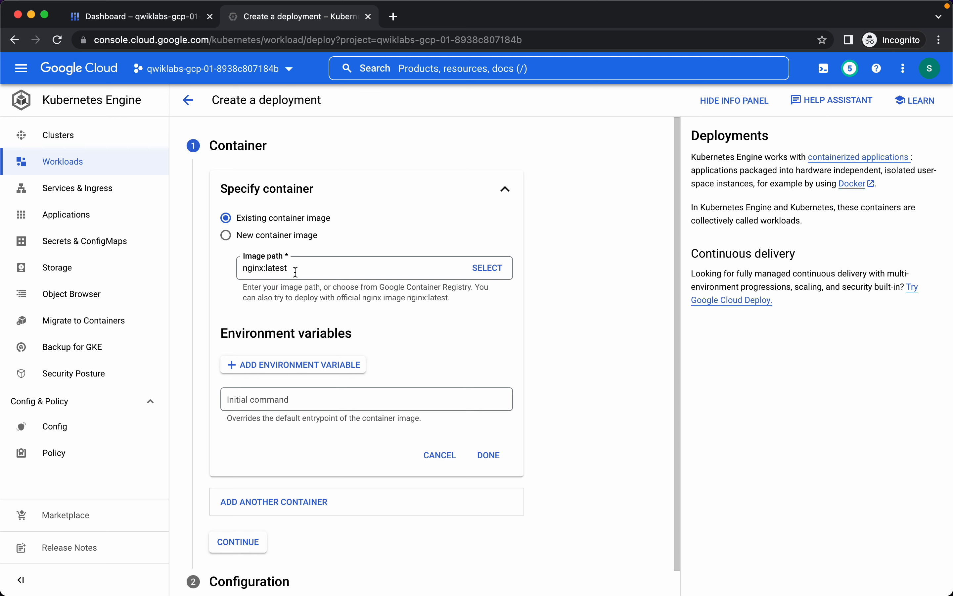
pyautogui.scroll(-1, 306, 272)
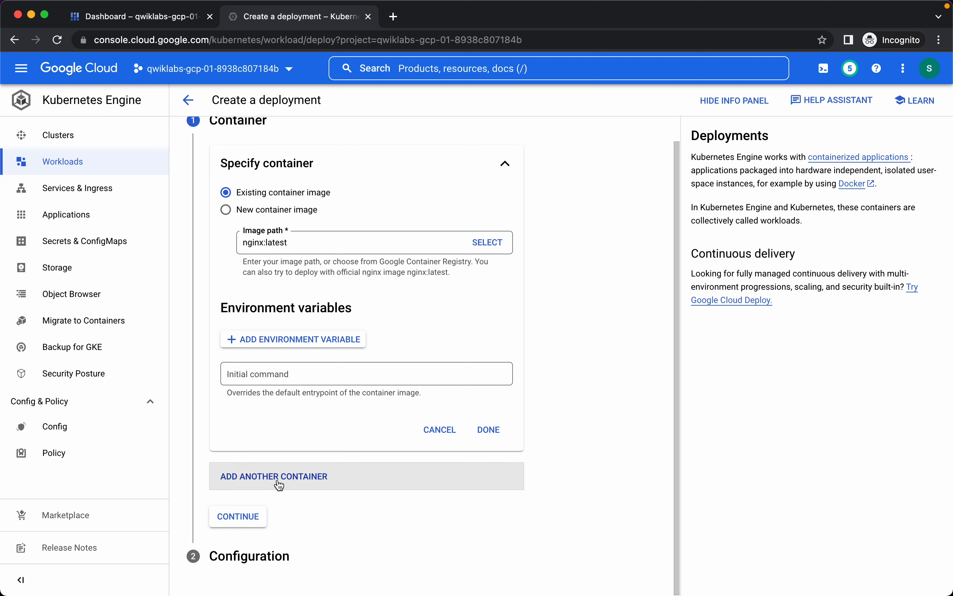
pyautogui.click(252, 516)
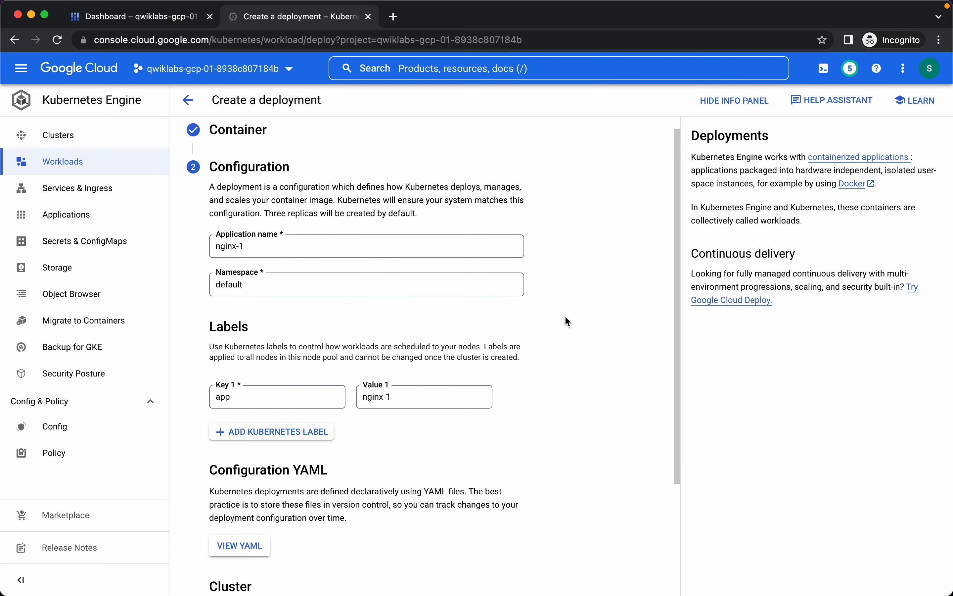
pyautogui.scroll(-4, 584, 307)
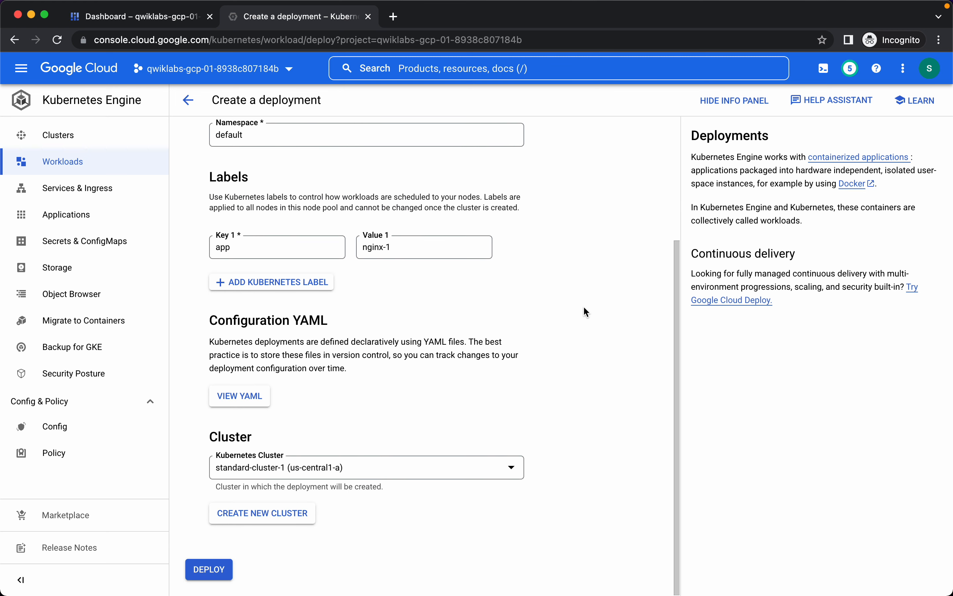
pyautogui.click(220, 569)
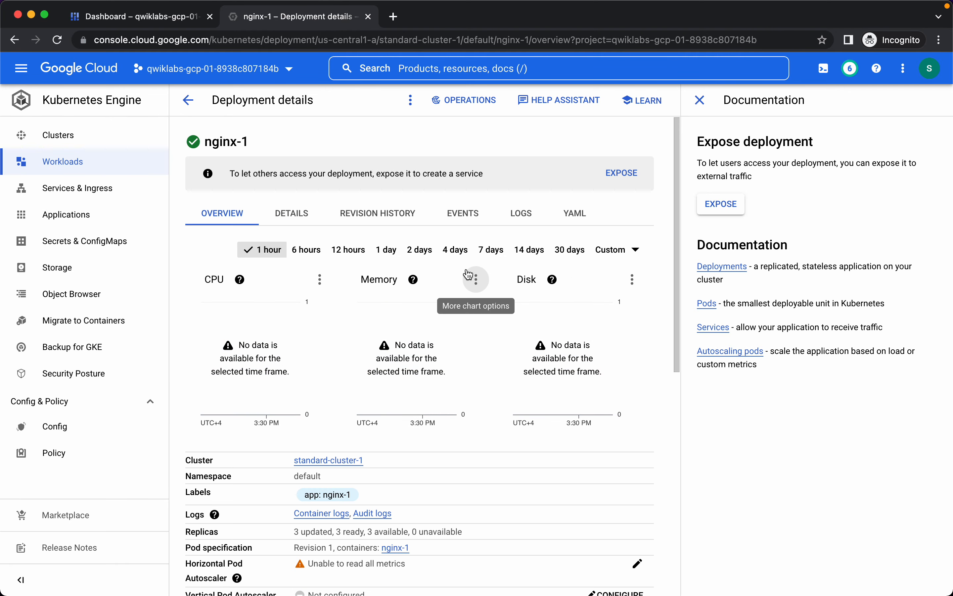
# - Examine the nginx-1 deployment's resource charts, active revisions, managed pods, autoscaling settings and pod specification
pyautogui.scroll(-5, 659, 368)
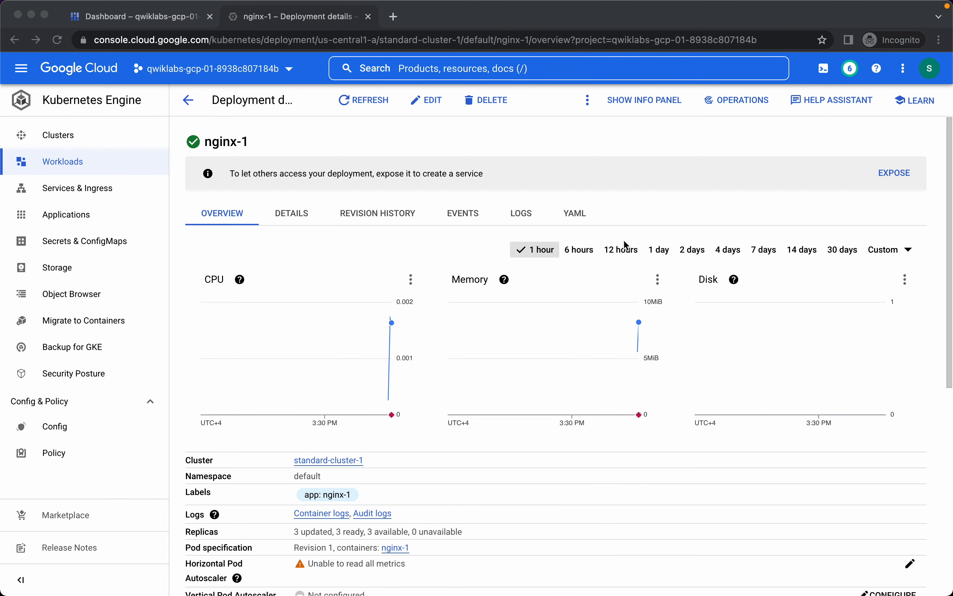
pyautogui.scroll(-5, 623, 242)
pyautogui.scroll(-10, 623, 241)
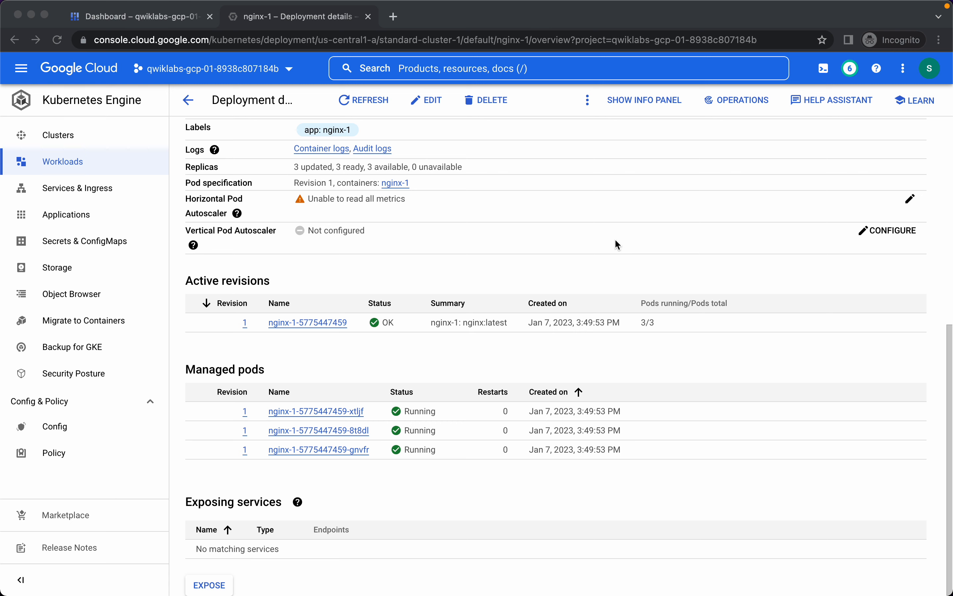
pyautogui.scroll(15, 615, 242)
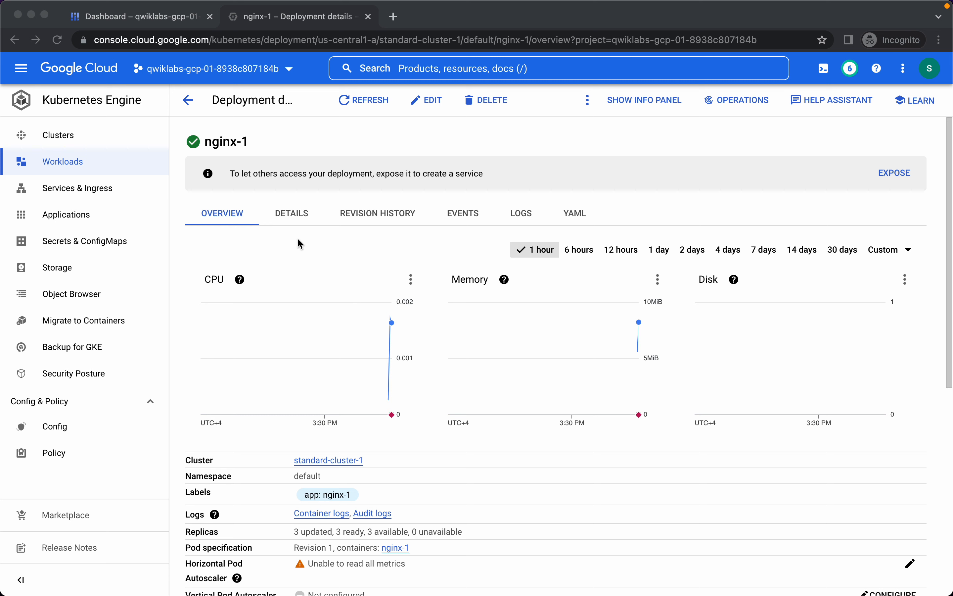
pyautogui.click(286, 218)
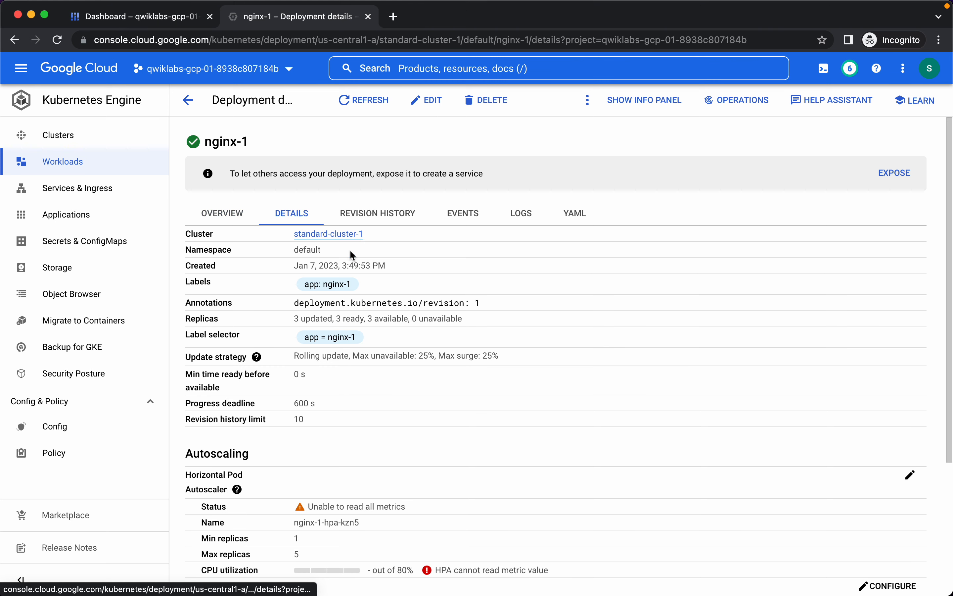
pyautogui.scroll(-4, 550, 323)
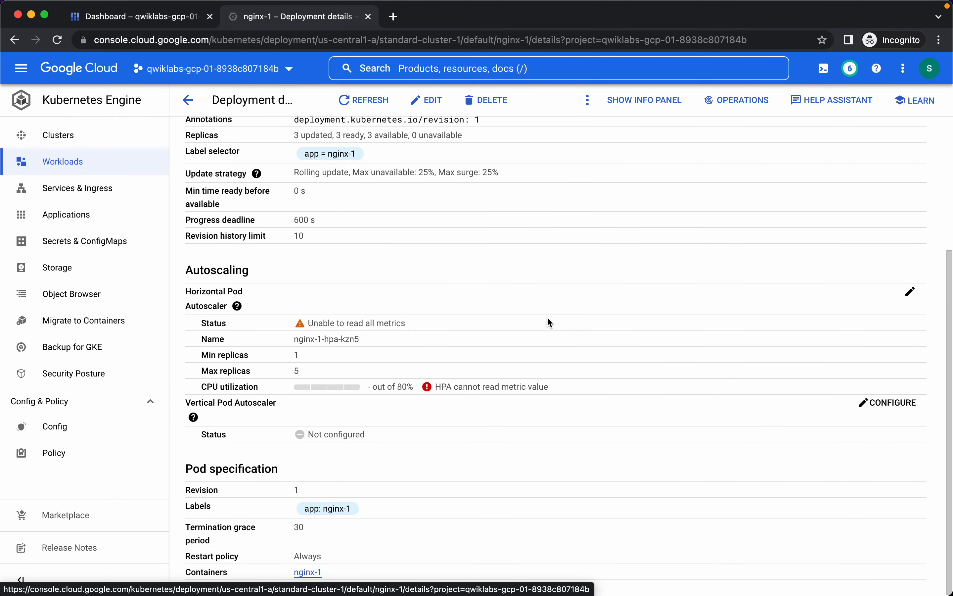
pyautogui.scroll(4, 549, 323)
# - Review the revision history, events, container logs and YAML of the nginx-1 deployment
pyautogui.click(376, 213)
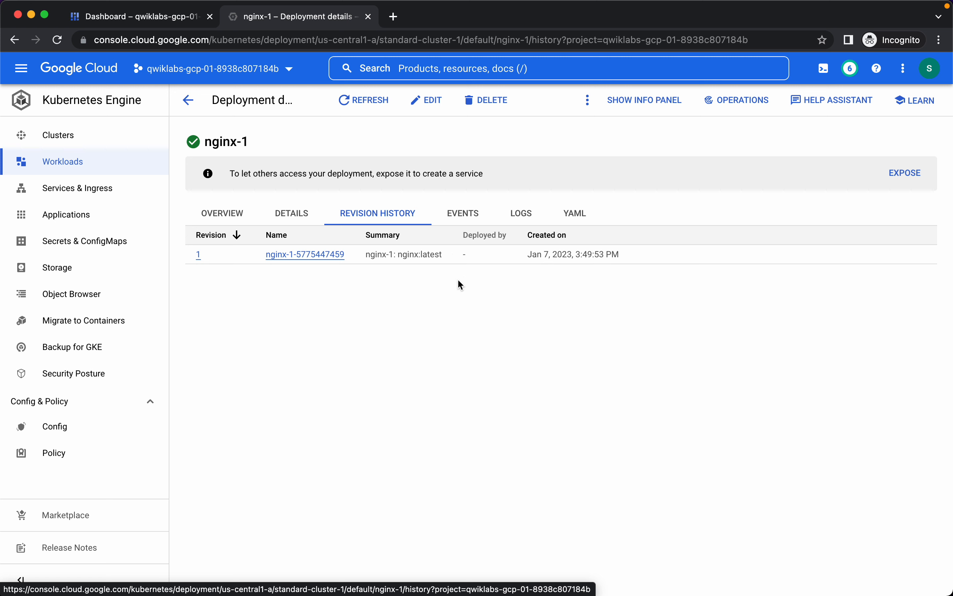
pyautogui.click(458, 219)
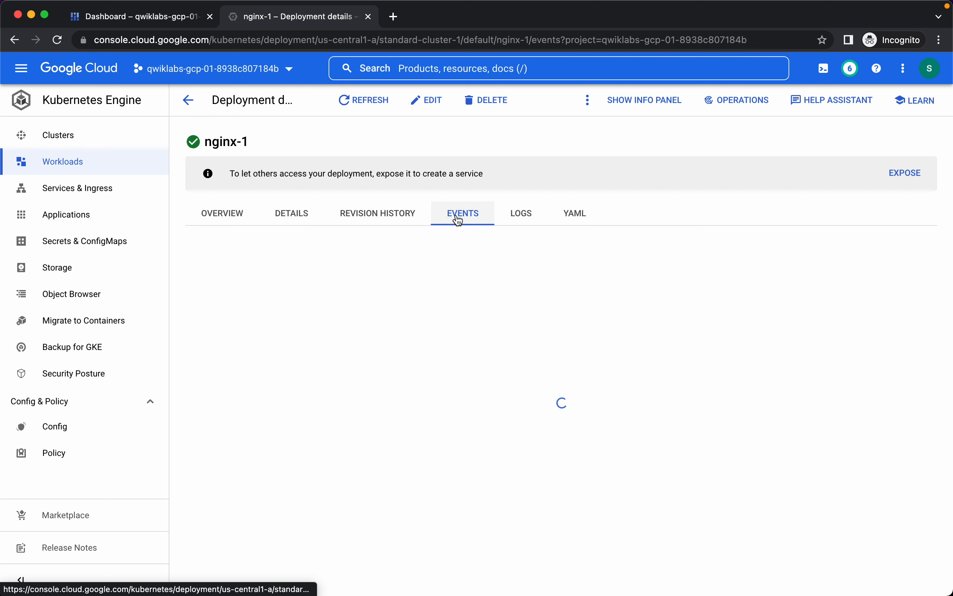
pyautogui.click(523, 215)
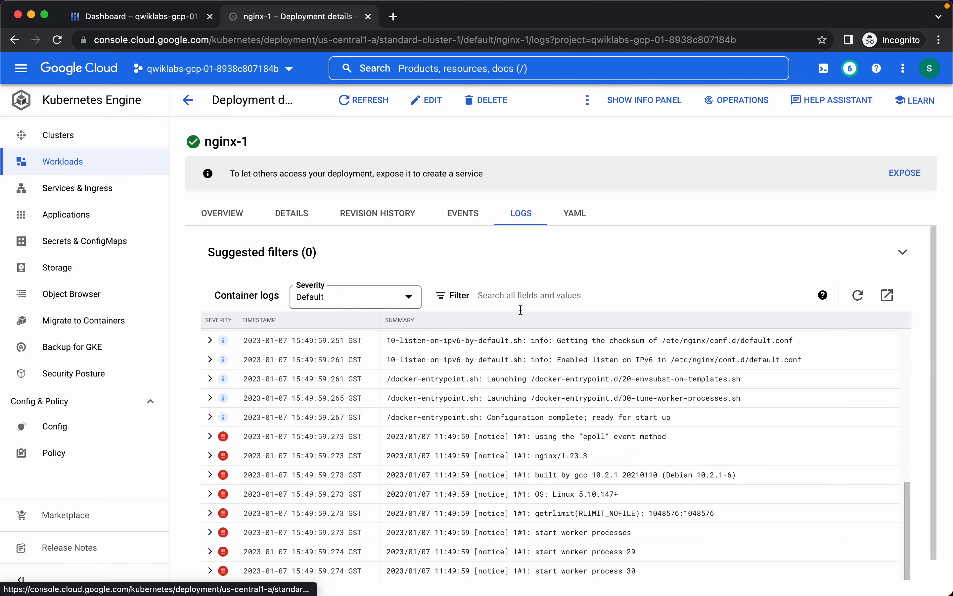
pyautogui.click(573, 217)
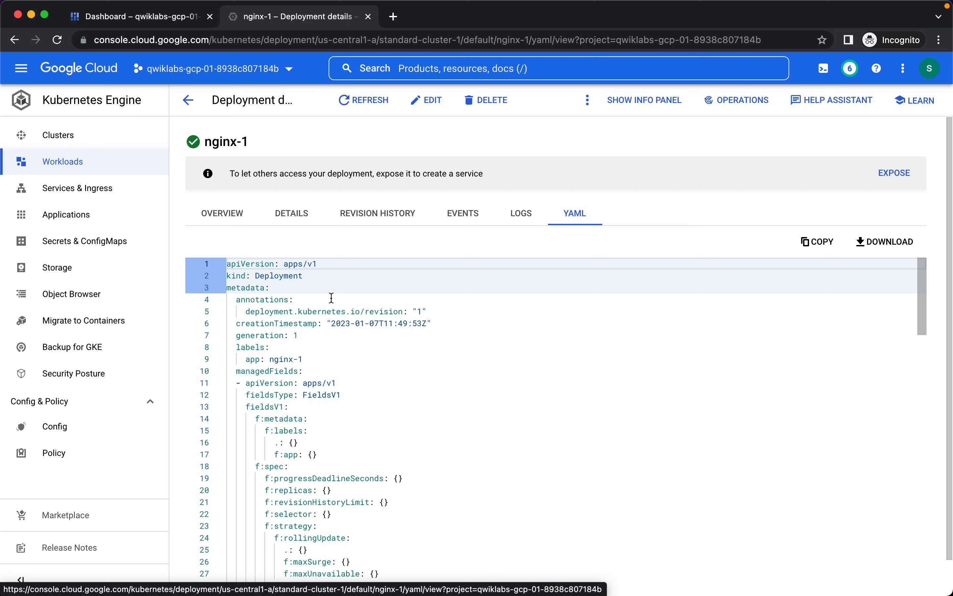
pyautogui.click(218, 213)
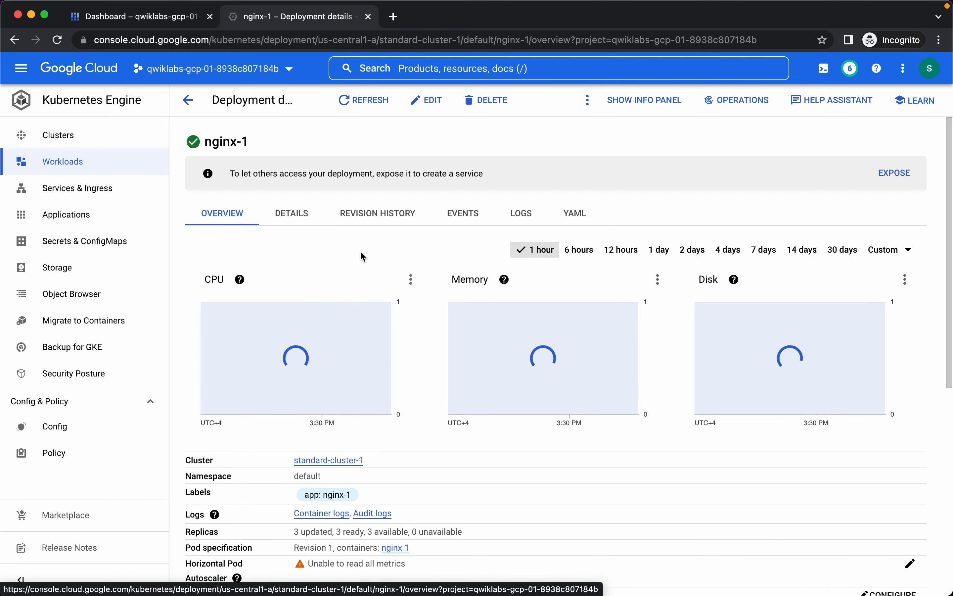
pyautogui.scroll(-5, 361, 252)
pyautogui.scroll(5, 361, 253)
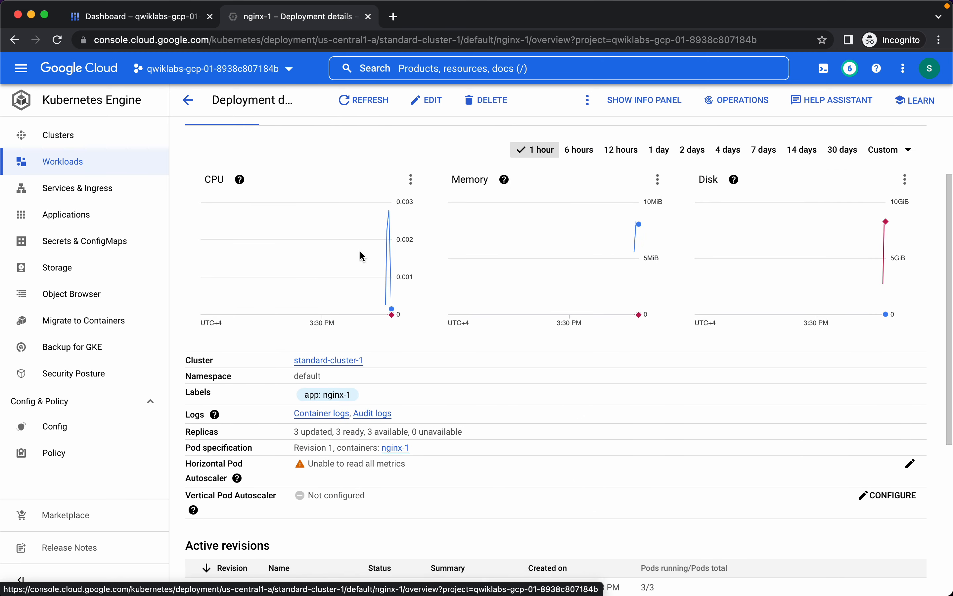
pyautogui.scroll(-8, 362, 256)
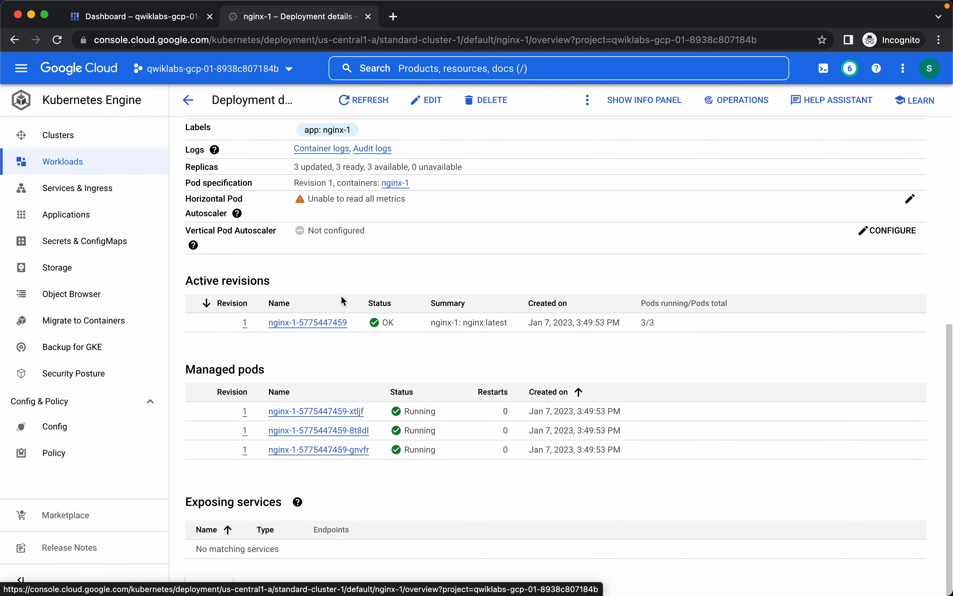
pyautogui.click(316, 412)
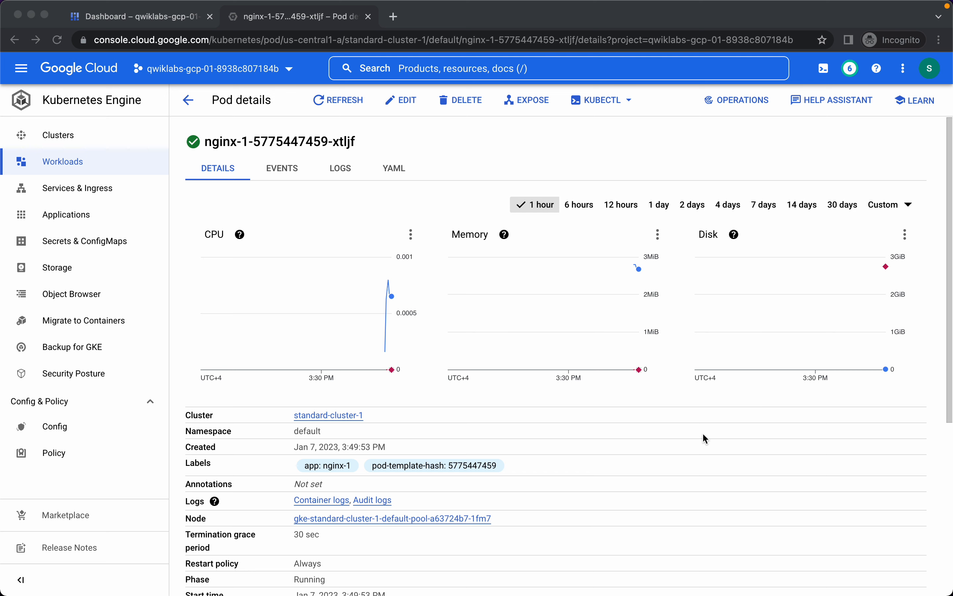
pyautogui.scroll(-7, 703, 432)
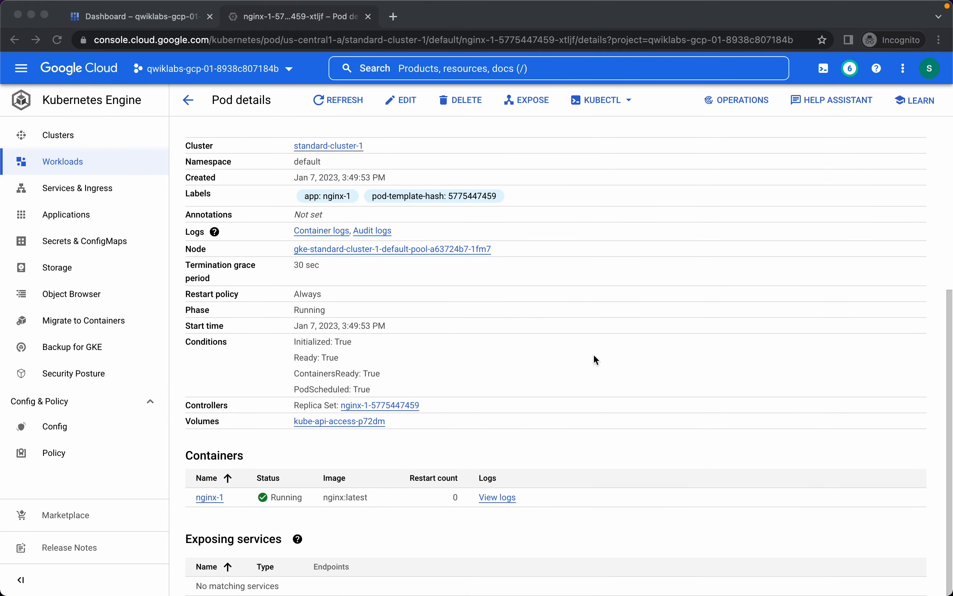
pyautogui.scroll(7, 595, 356)
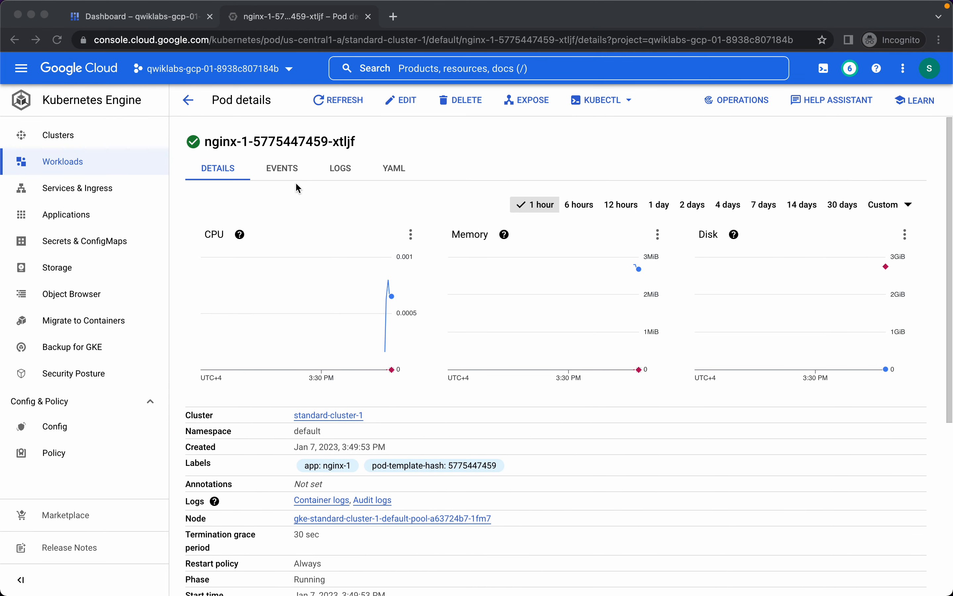
# - Review the pod's events, logs and YAML, and go back to the nginx-1 deployment overview
pyautogui.click(280, 171)
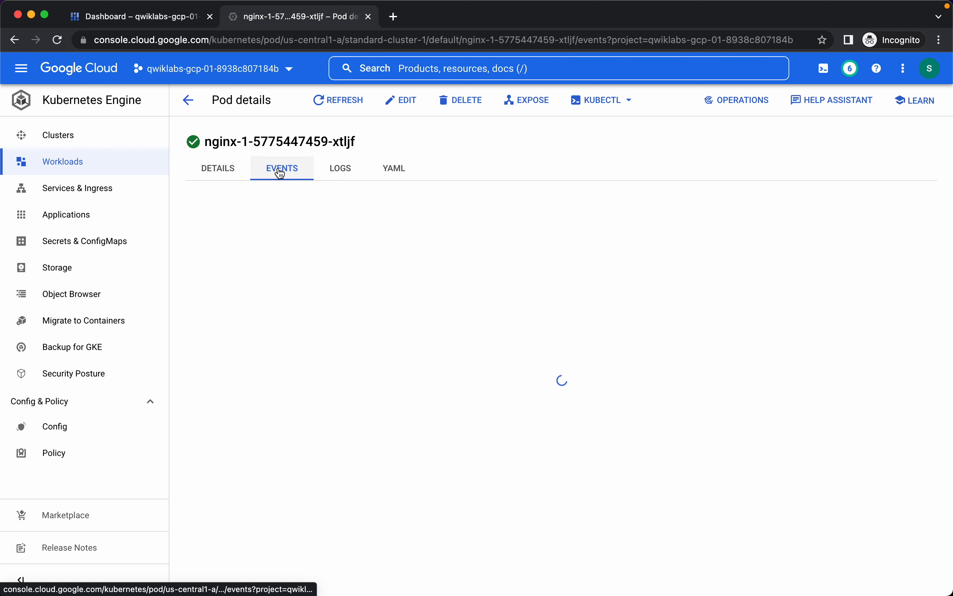
pyautogui.click(346, 169)
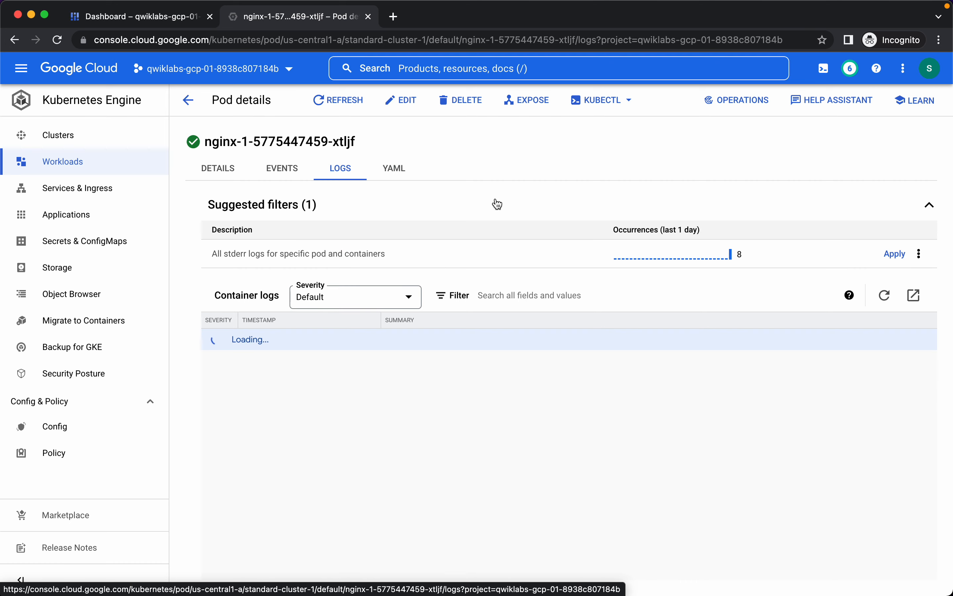
pyautogui.click(394, 169)
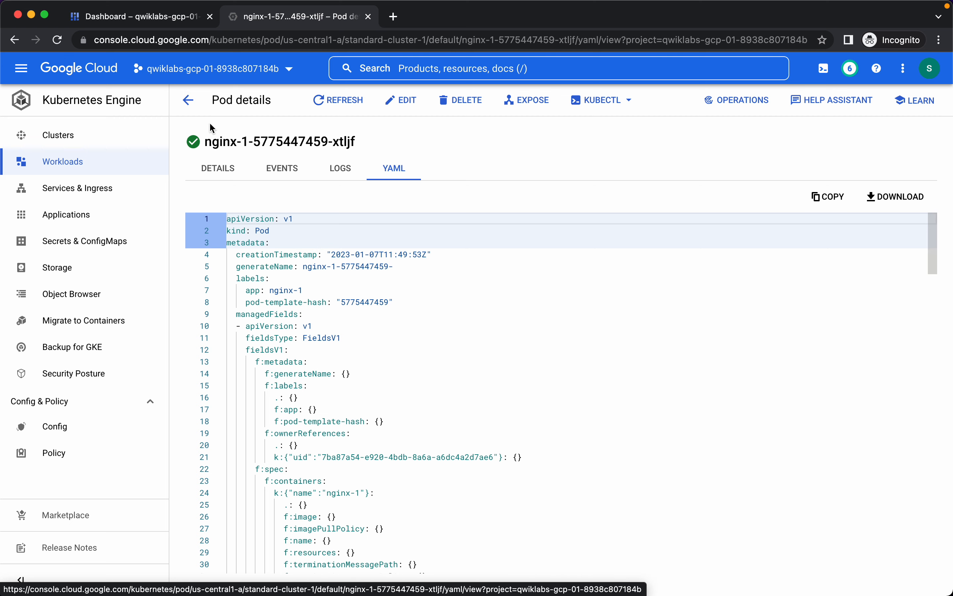
pyautogui.click(188, 101)
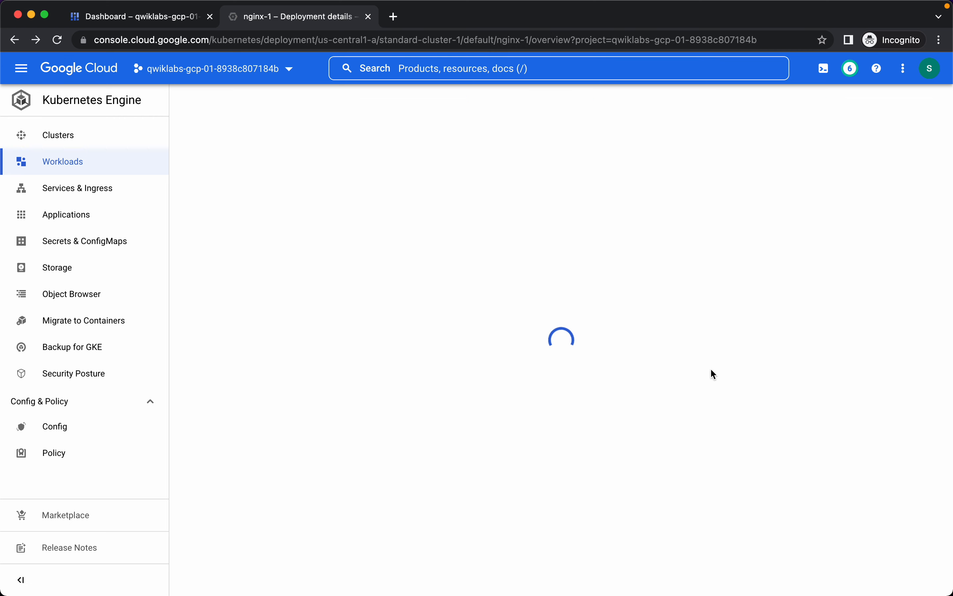
pyautogui.scroll(-4, 551, 393)
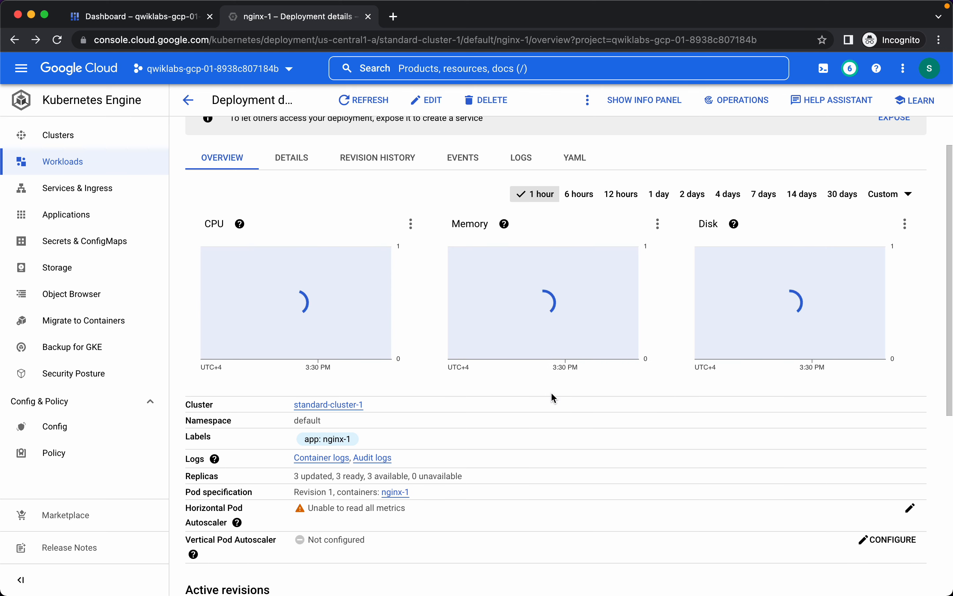